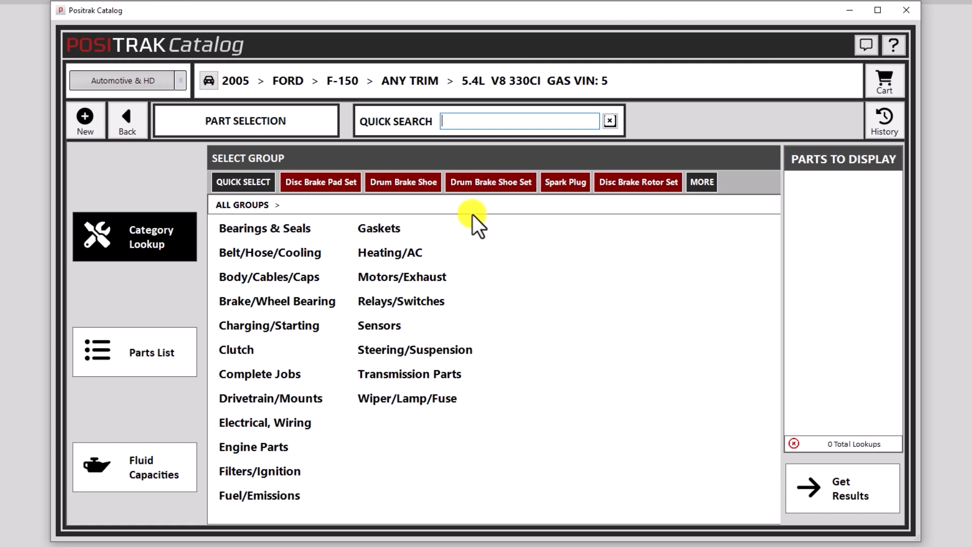
Queue a Disc Brake Pad Set lookup, return to part types, and browse the popular parts list.
click(332, 182)
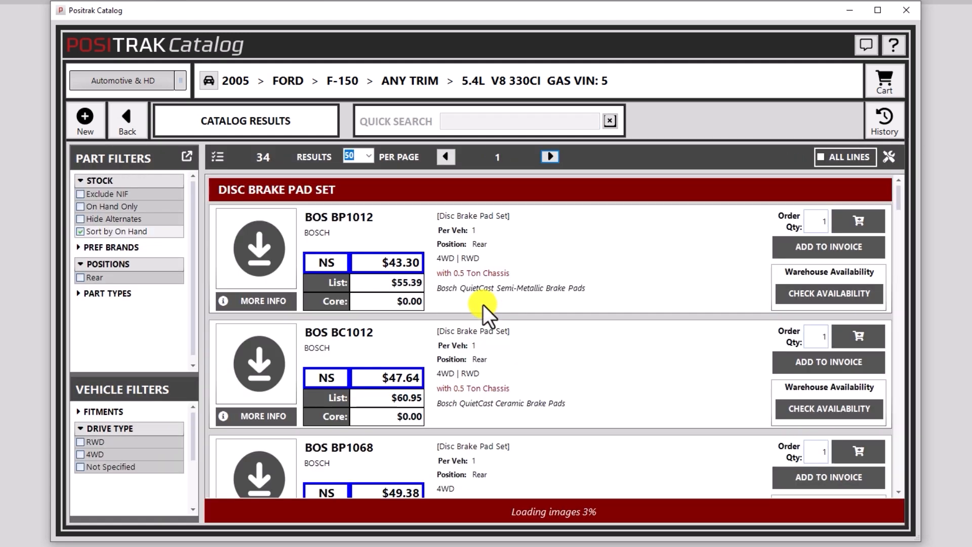
click(126, 120)
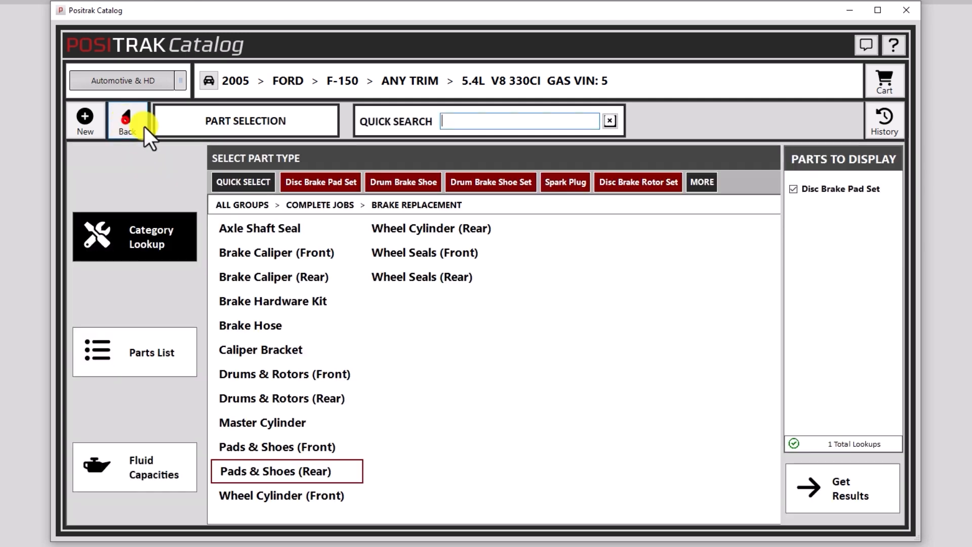
click(242, 184)
scroll(545, 268, down, 7)
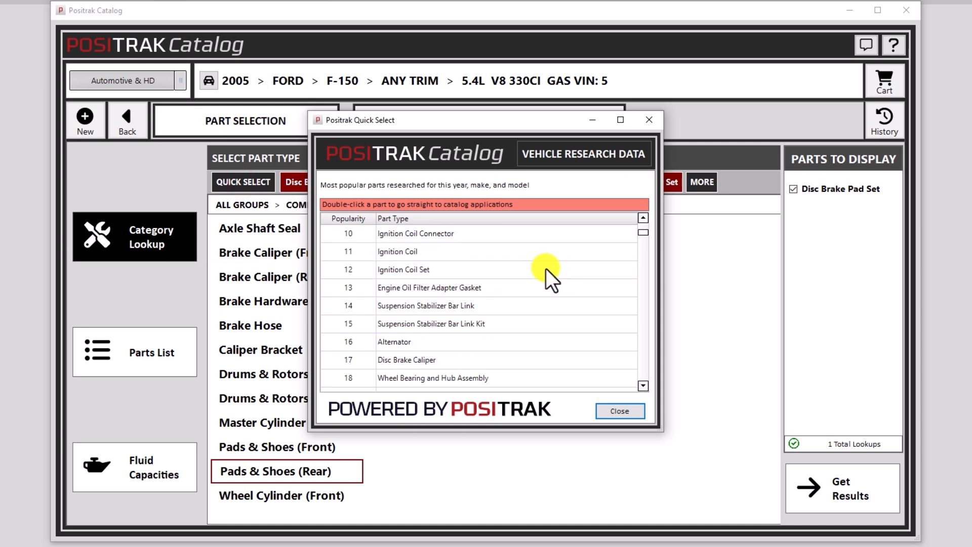
scroll(545, 272, down, 3)
scroll(543, 275, up, 10)
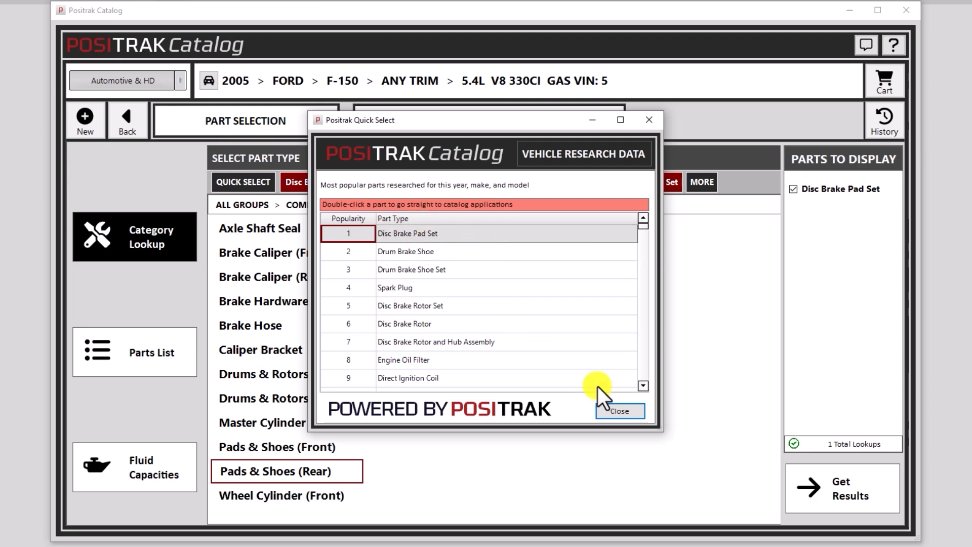
Leave the catalog and search interchanges for recent lookup YH145077, selecting the GBFJ listing.
click(620, 411)
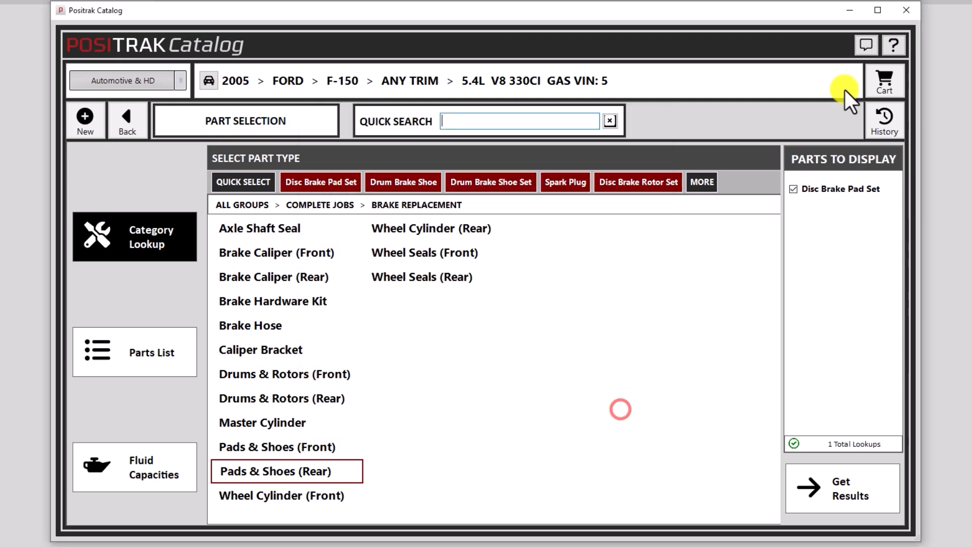
click(906, 10)
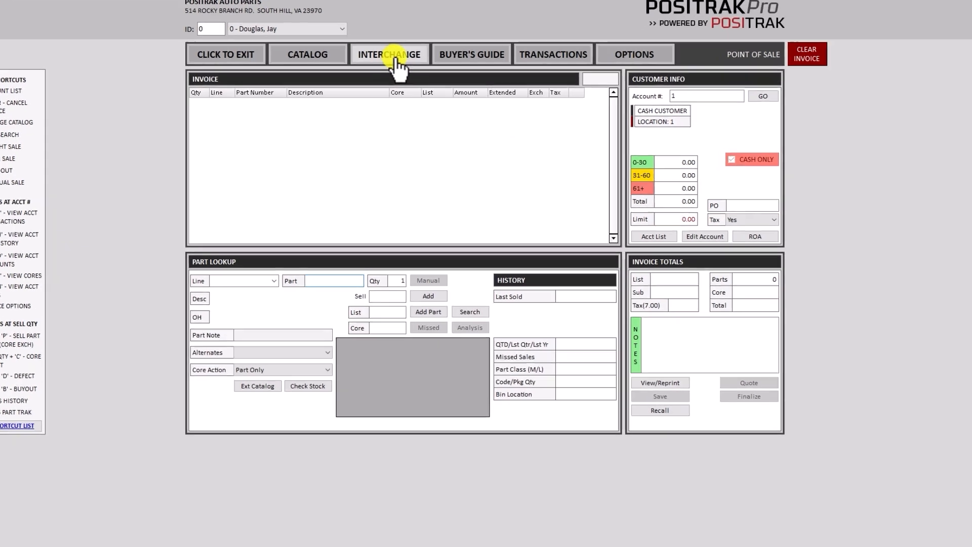
click(397, 57)
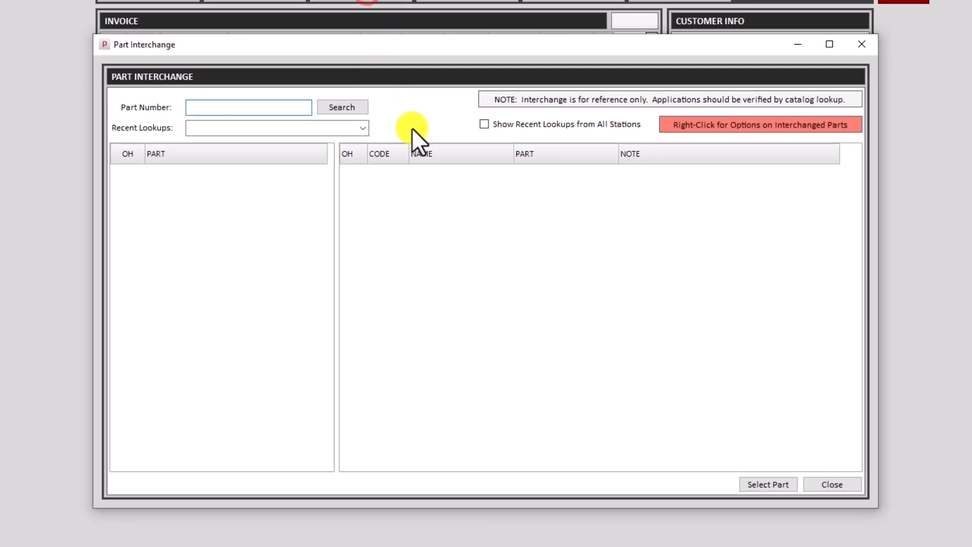
click(363, 128)
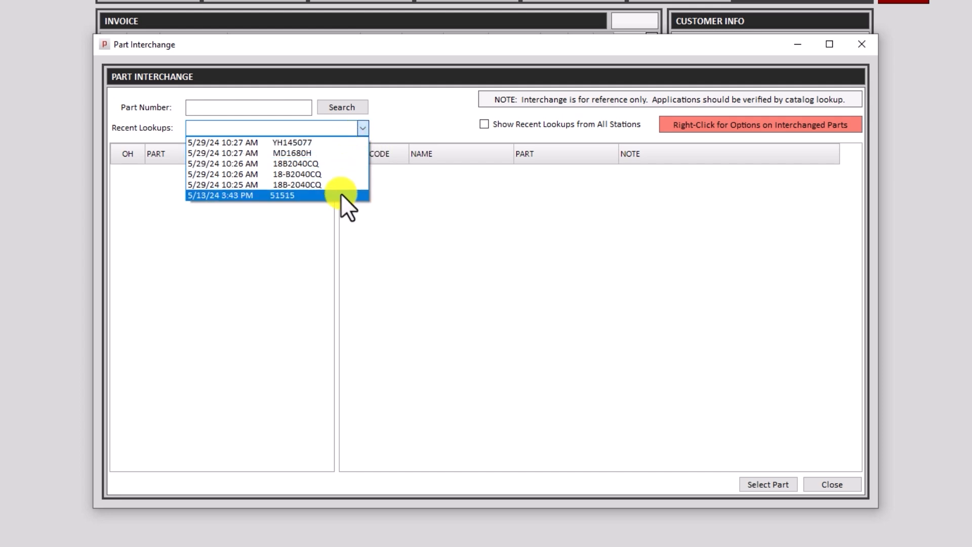
click(330, 144)
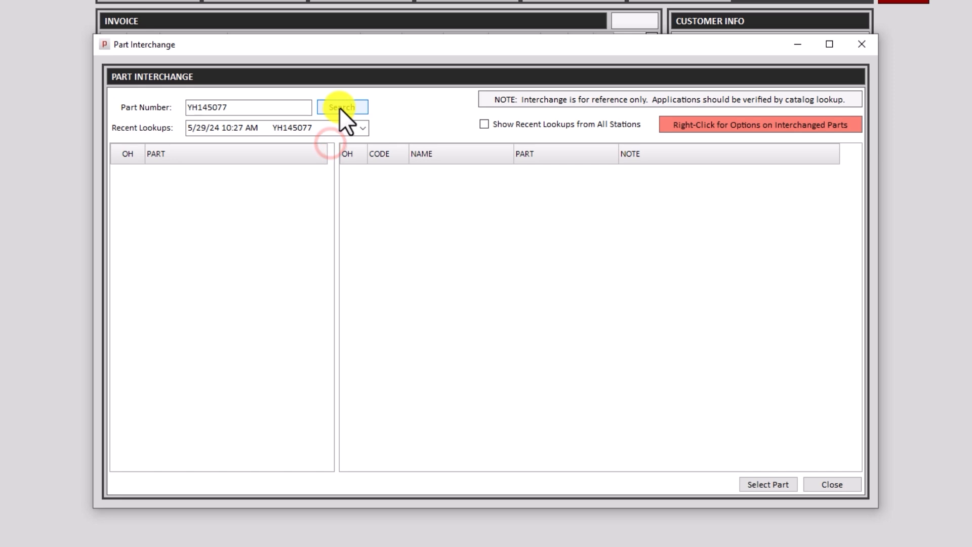
click(339, 108)
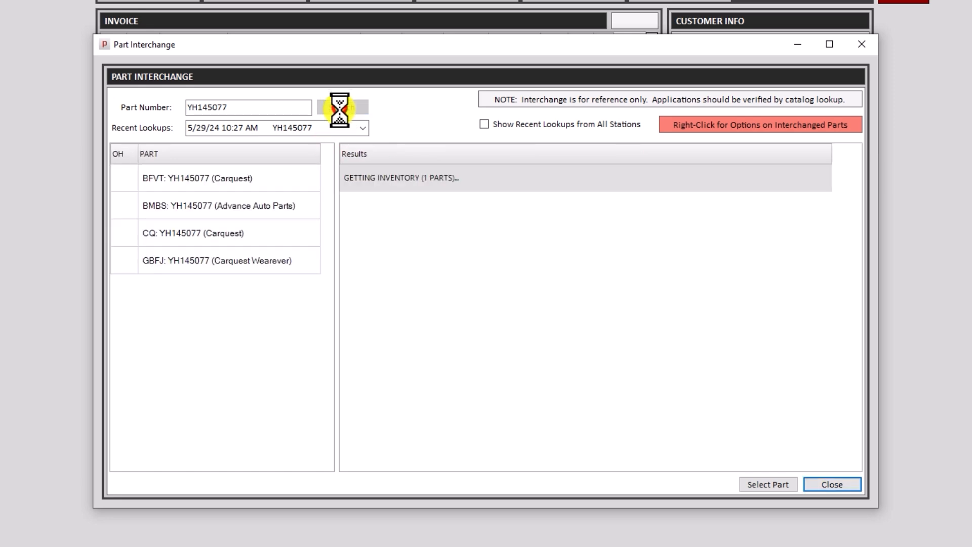
click(257, 259)
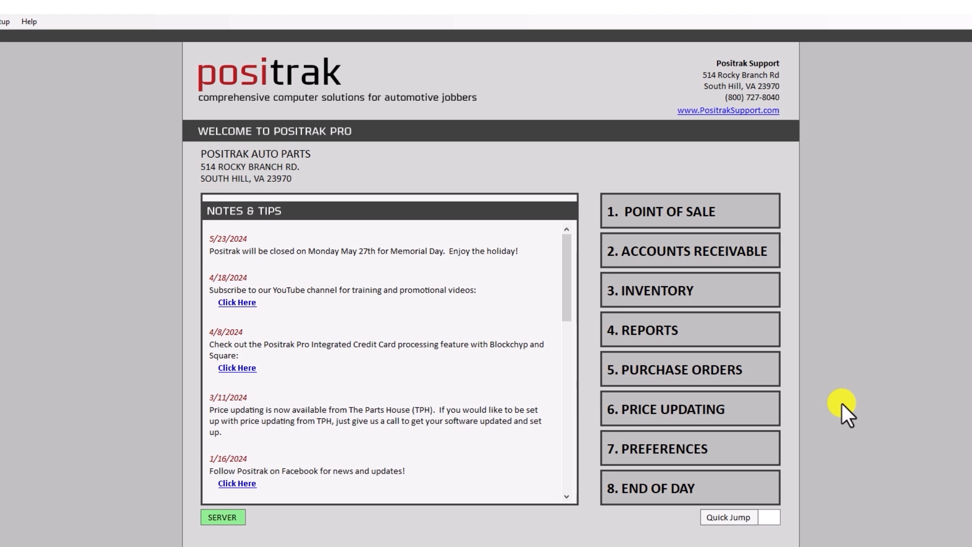
Enter the employee PIN, set Price Updating Default Options to round selling prices to .49/.99s, and save.
click(724, 446)
text(1)
key(Return)
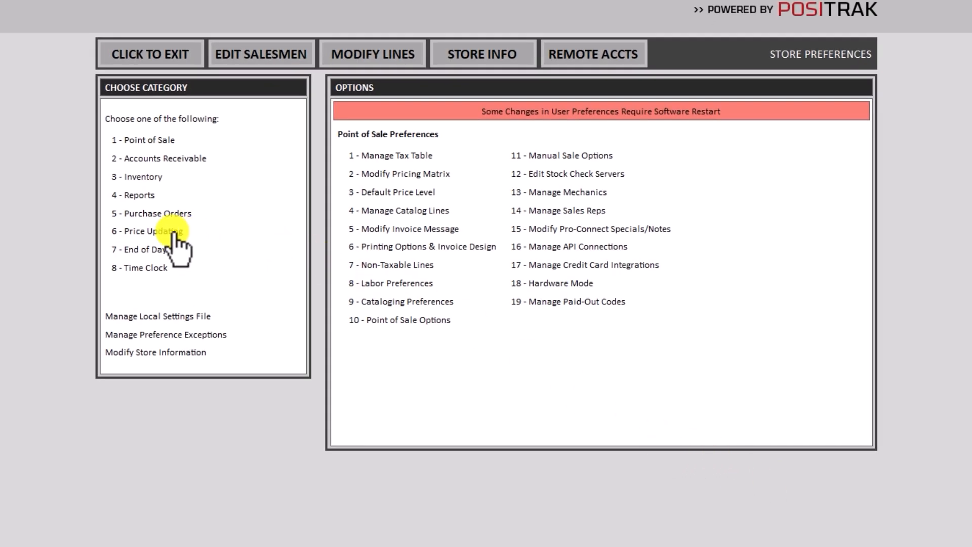
click(162, 231)
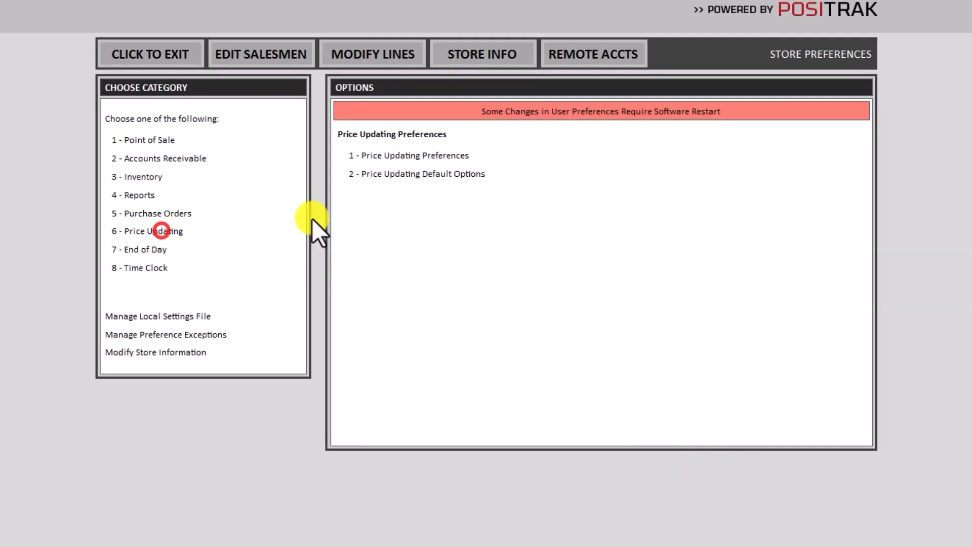
click(428, 175)
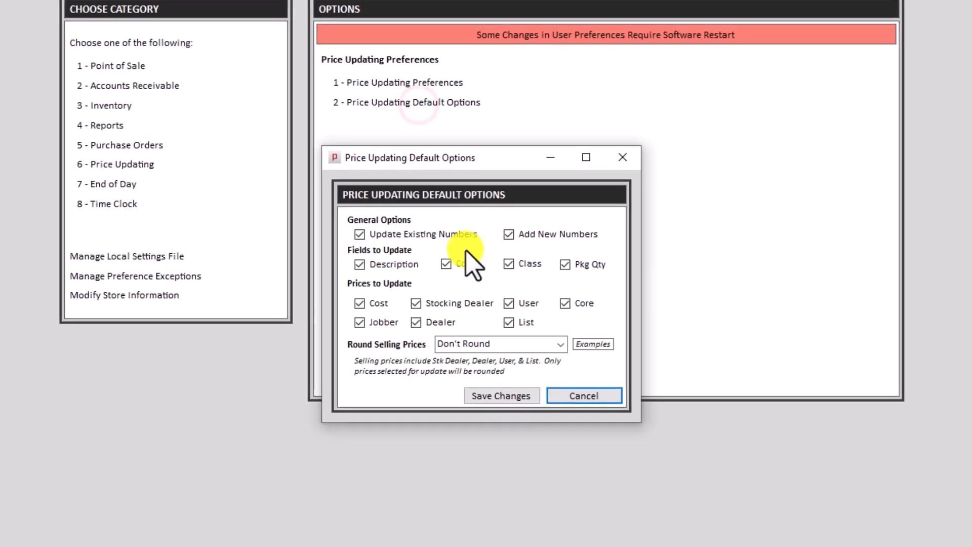
click(561, 326)
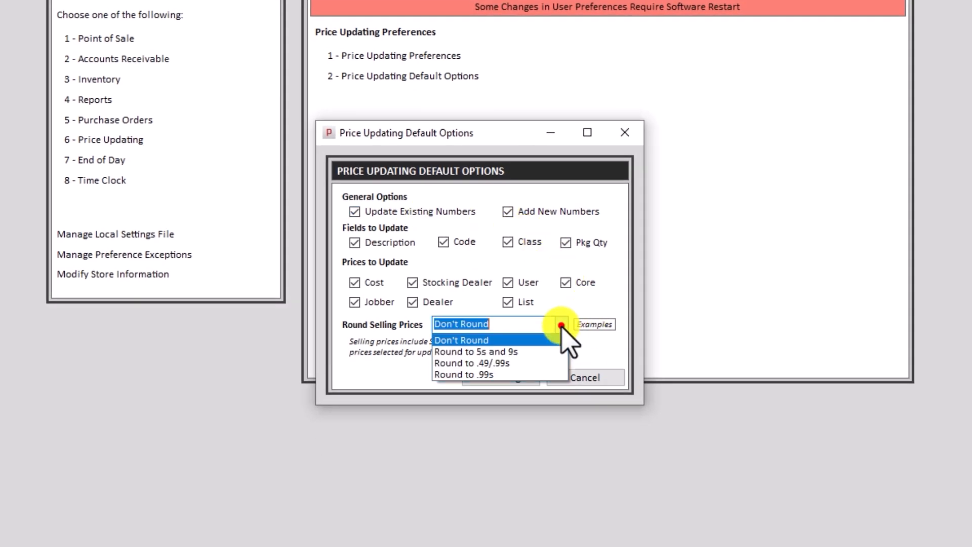
click(527, 363)
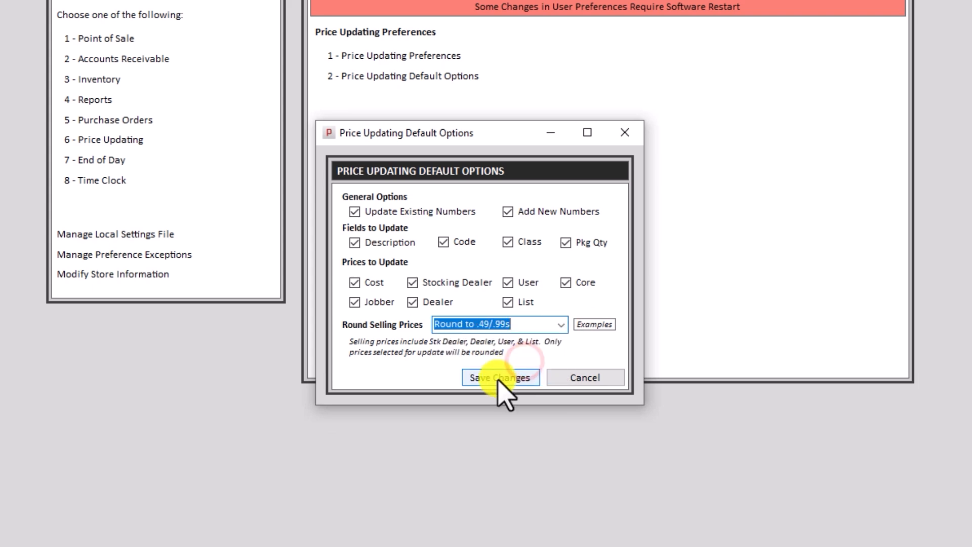
click(499, 379)
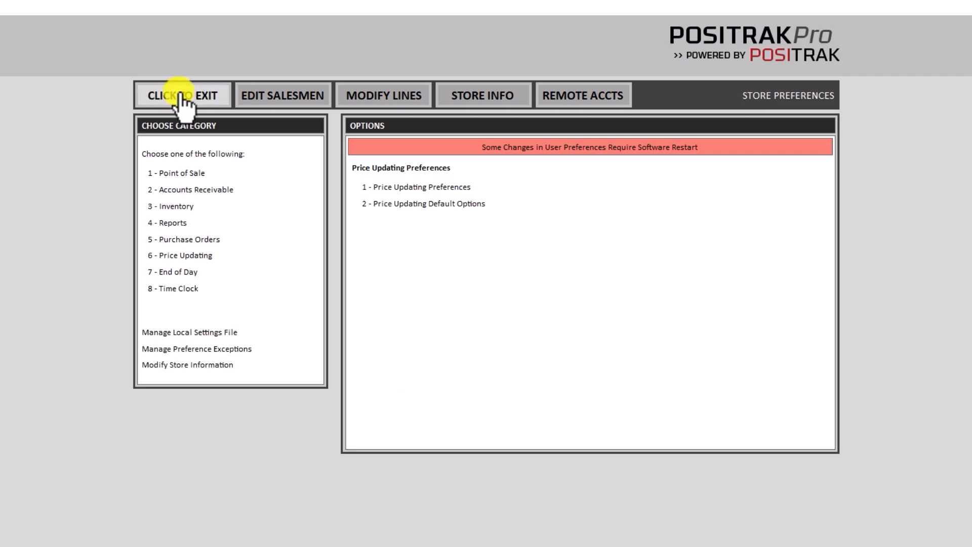
click(131, 4)
Load part 51515 in Inventory Control and check its Stk Dealer, Dealer 13.08 and User 14.17 prices.
click(648, 312)
text(51515)
key(Return)
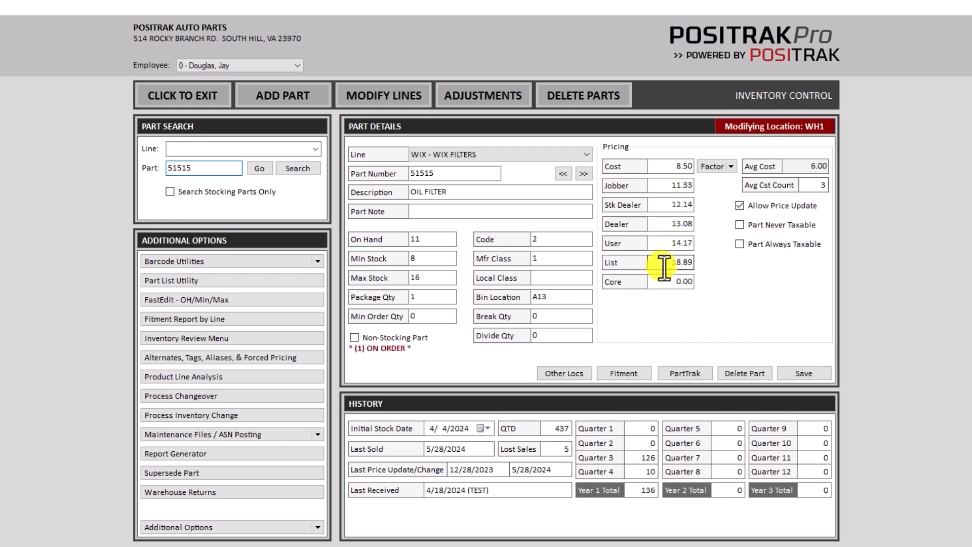
click(658, 202)
click(663, 224)
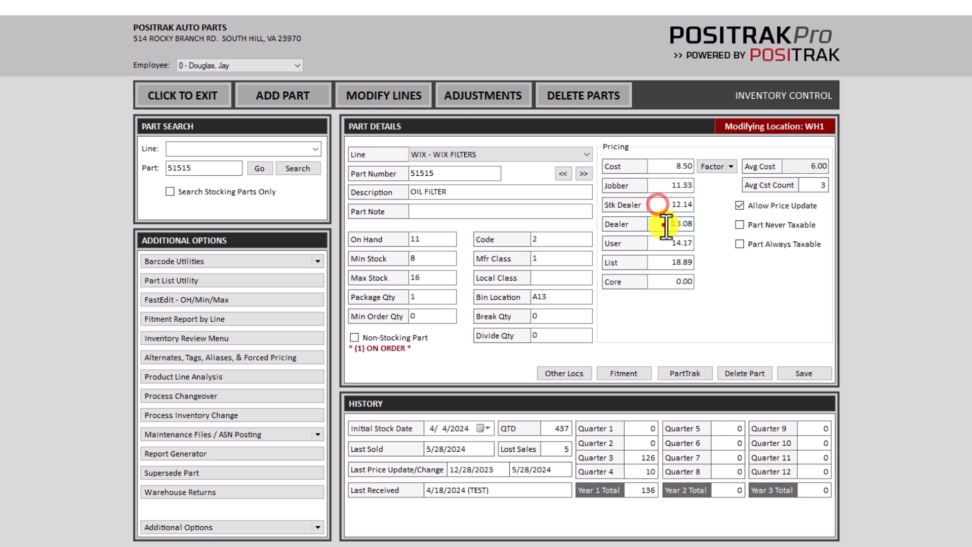
click(663, 244)
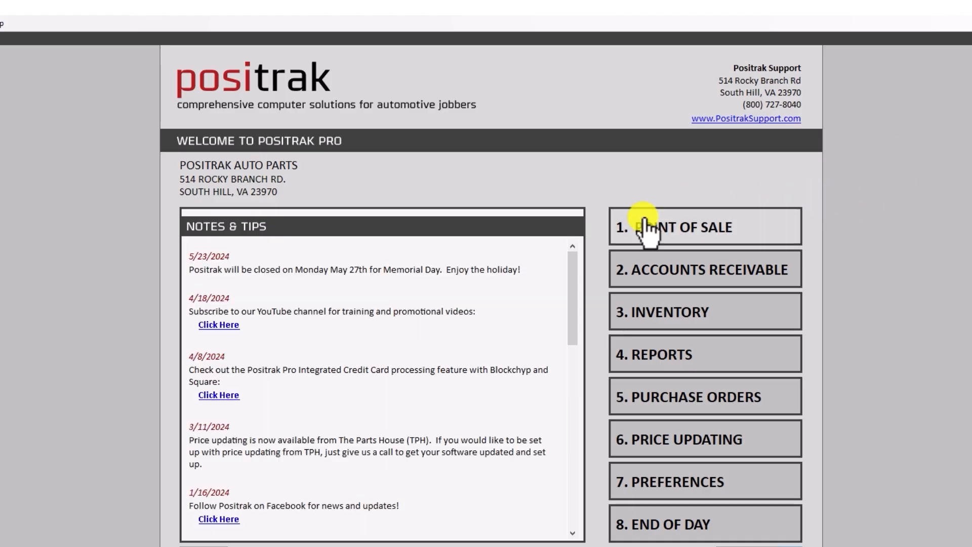
Look up part 51515 at Point of Sale and select its 12.99 sell price.
click(640, 227)
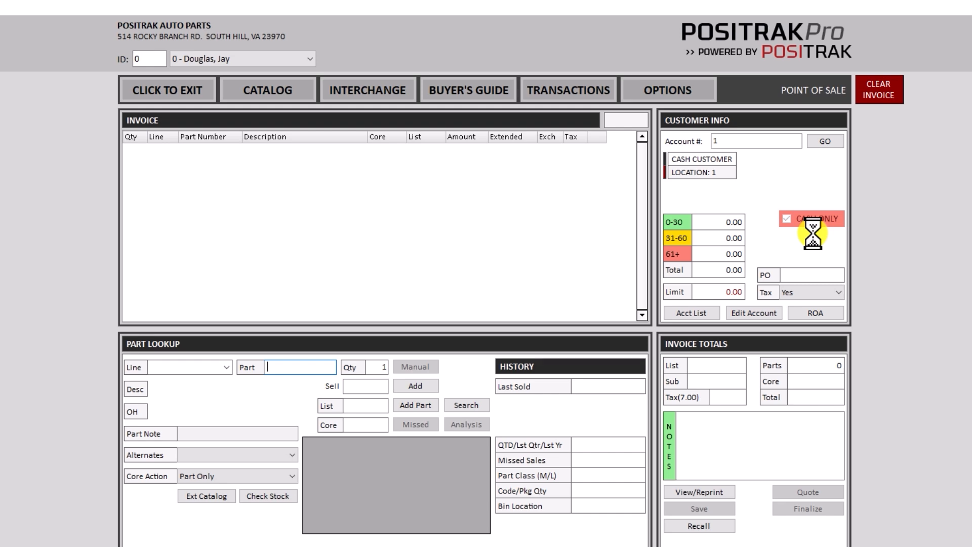
text(51515)
key(Return)
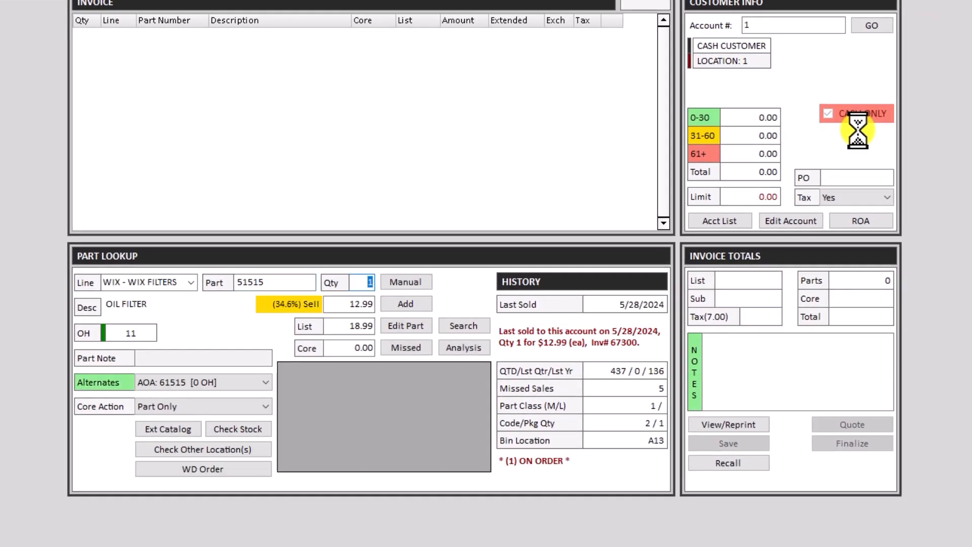
click(346, 302)
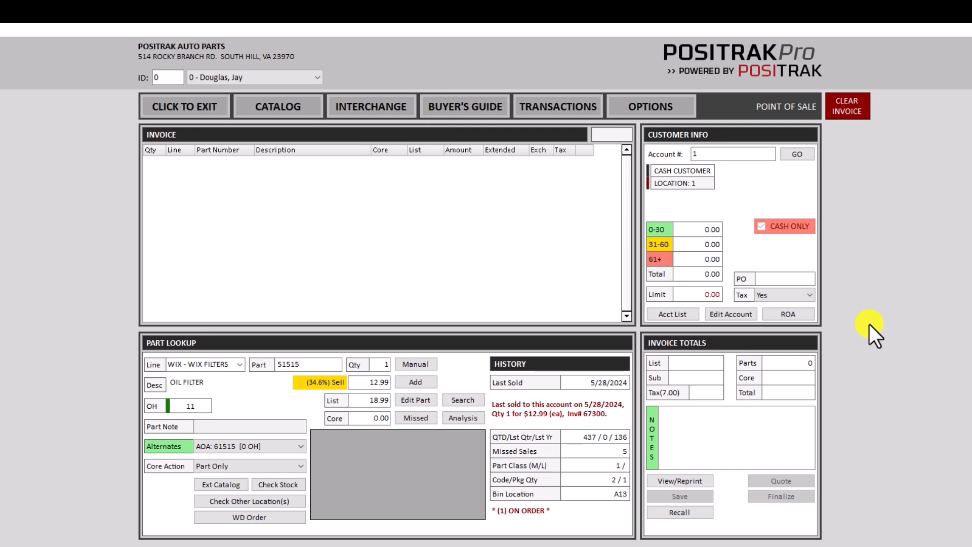
Switch the sale to customer account 10 and load its balances.
click(707, 153)
text(10)
key(Return)
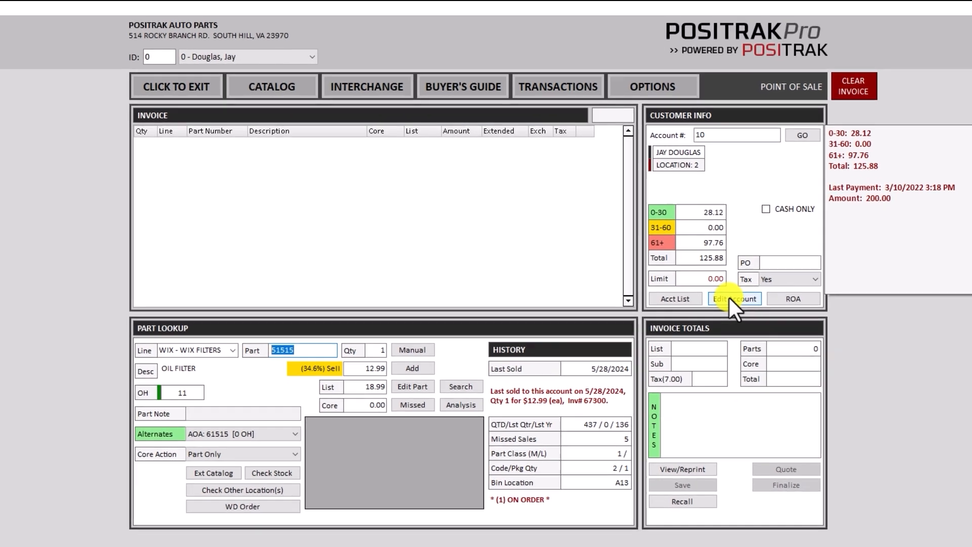
Review account 10's details and price model choices, closing without saving.
click(729, 298)
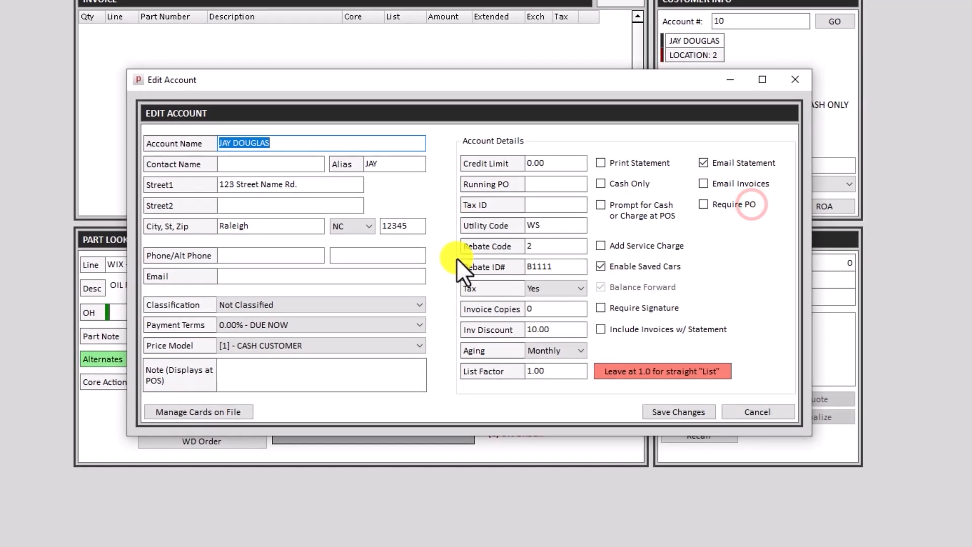
drag(284, 144, 208, 143)
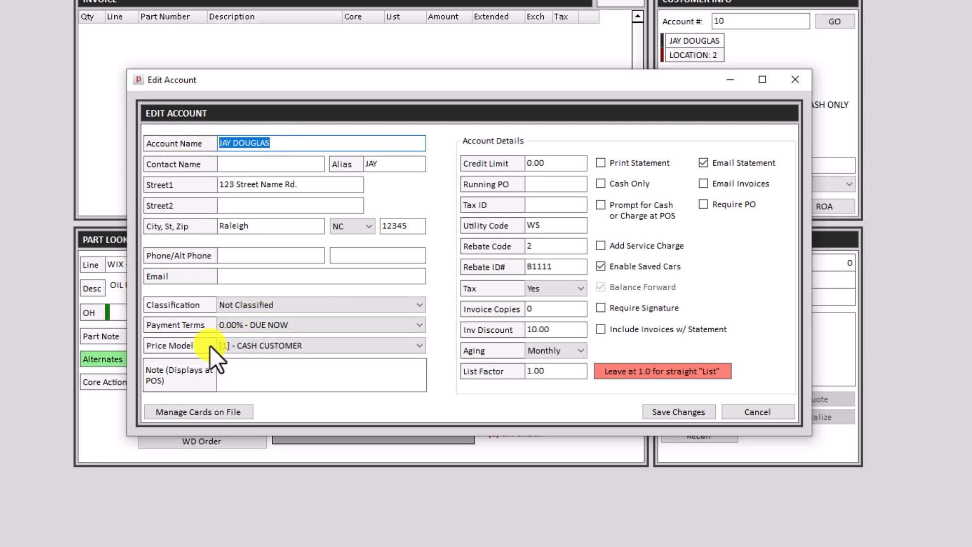
click(243, 346)
click(244, 346)
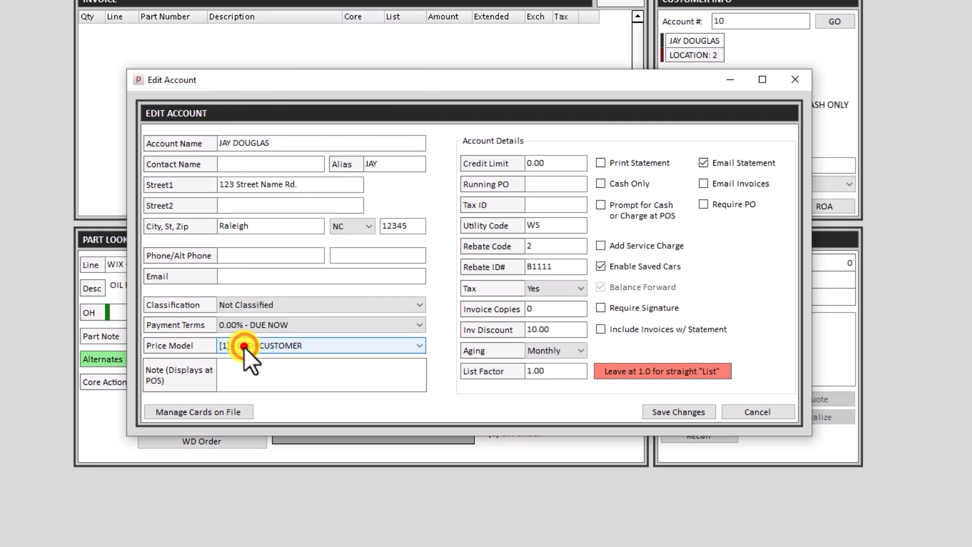
click(760, 414)
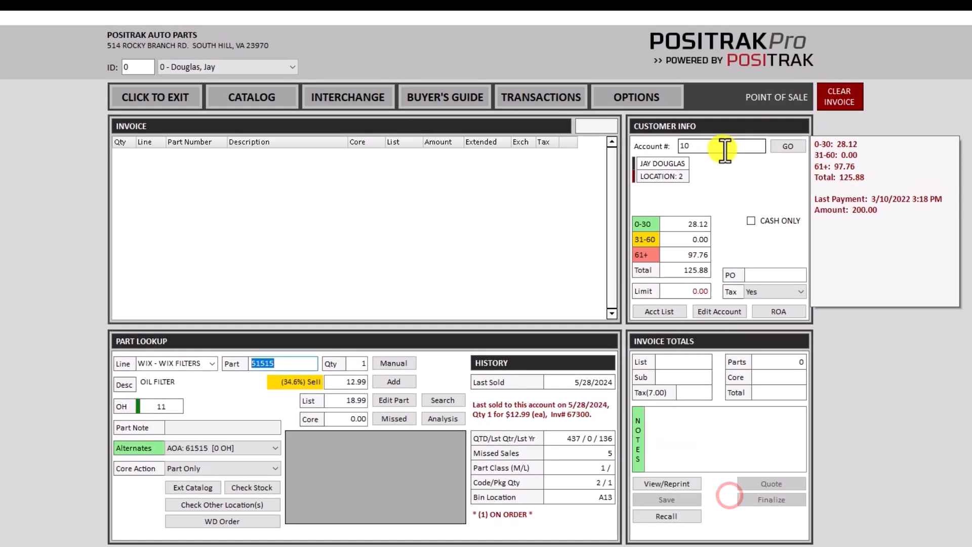
Enter d in the Account # field to open the account's pricing structure.
click(737, 107)
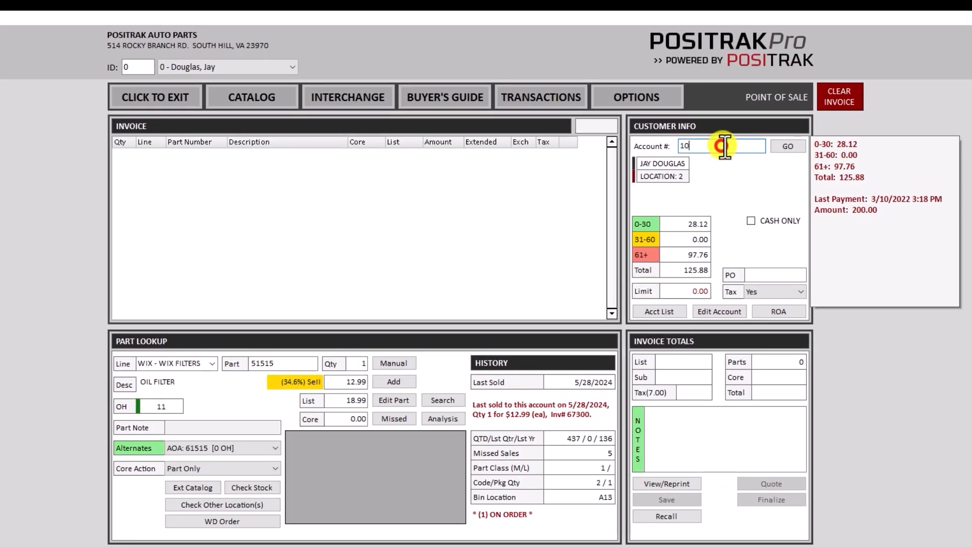
text(d)
key(Return)
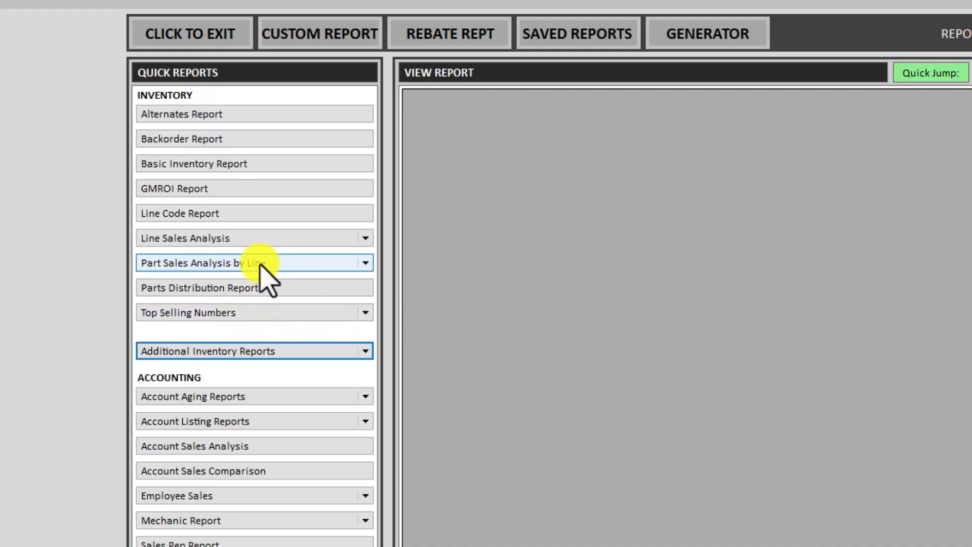
Expand the Additional Inventory Reports dropdown on the Reports screen.
click(289, 351)
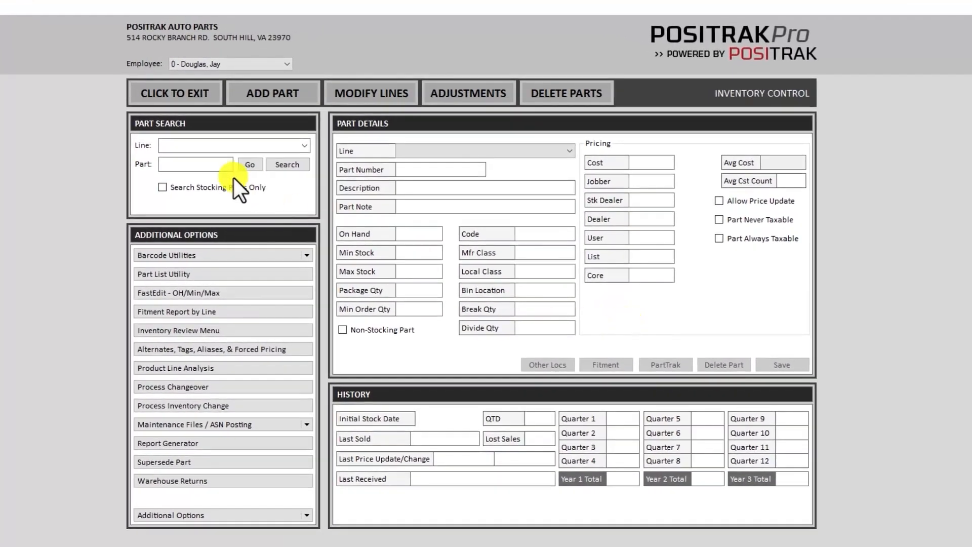
Search Inventory Control for part 51515 to load the WIX oil filter record.
click(285, 127)
text(51515)
key(Return)
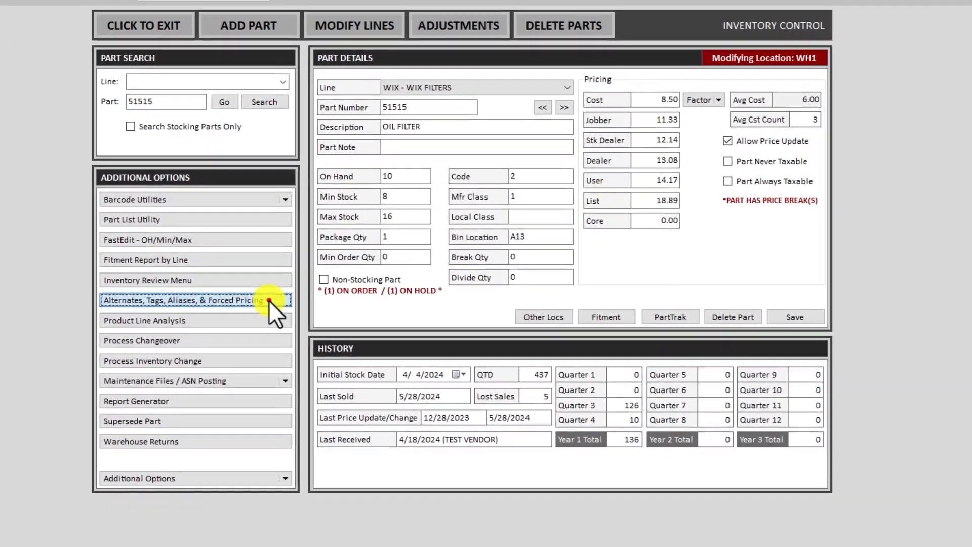
click(292, 349)
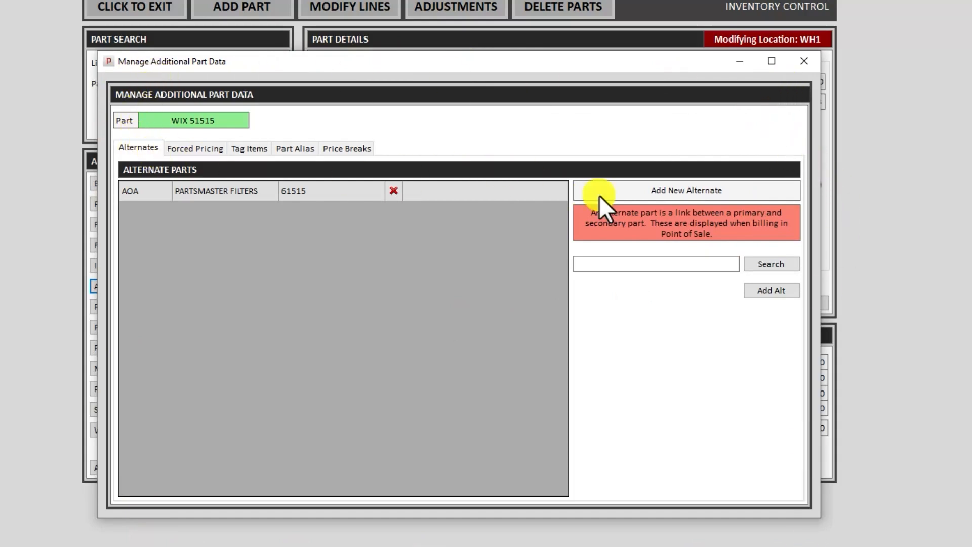
click(202, 148)
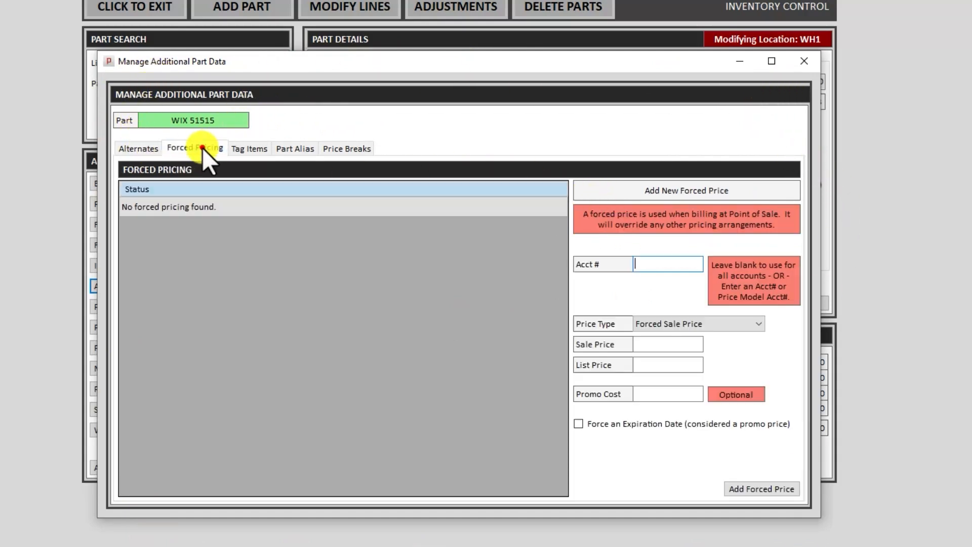
click(250, 148)
click(297, 148)
click(346, 148)
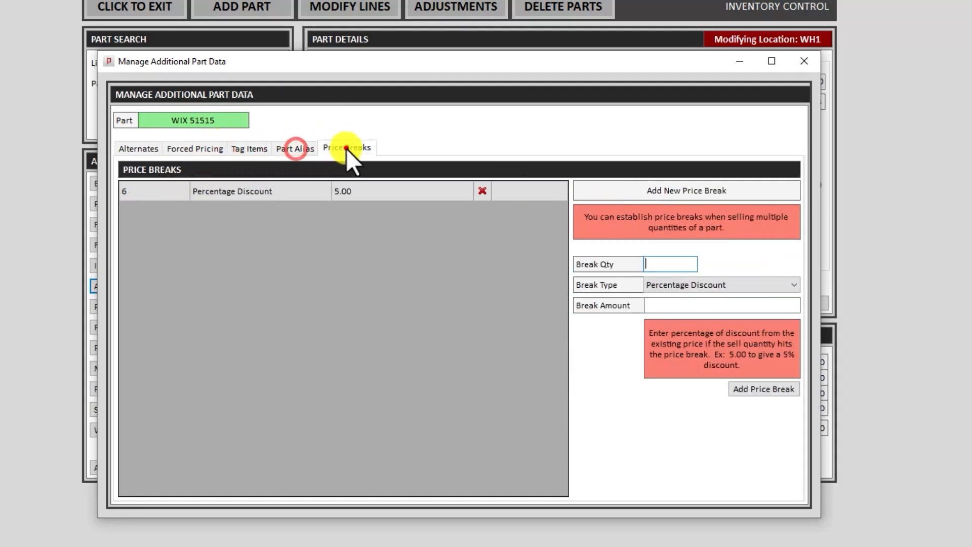
click(138, 148)
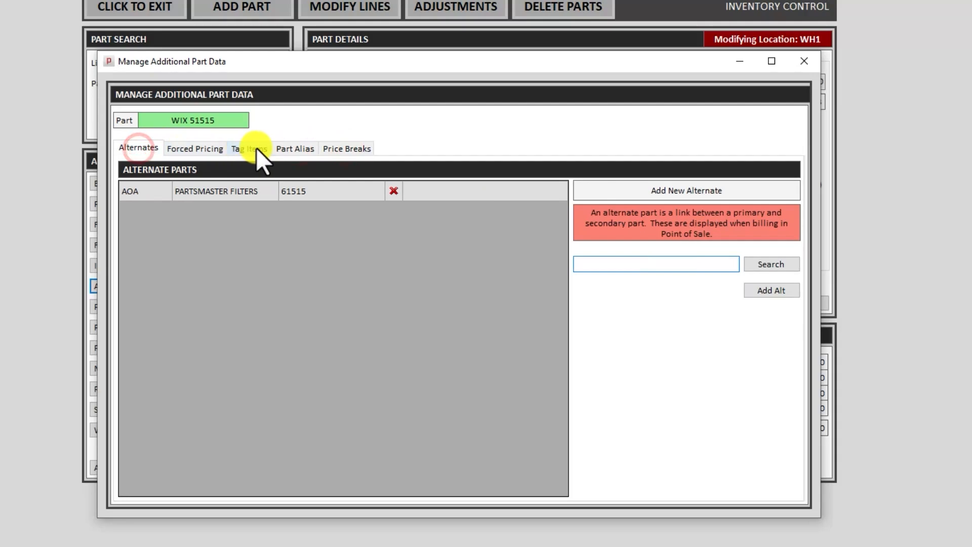
click(339, 148)
click(146, 148)
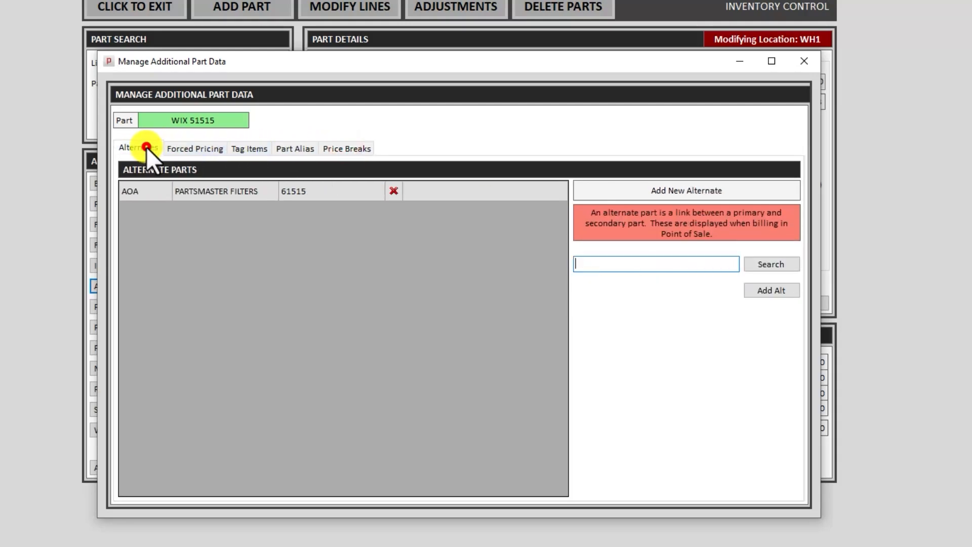
click(804, 61)
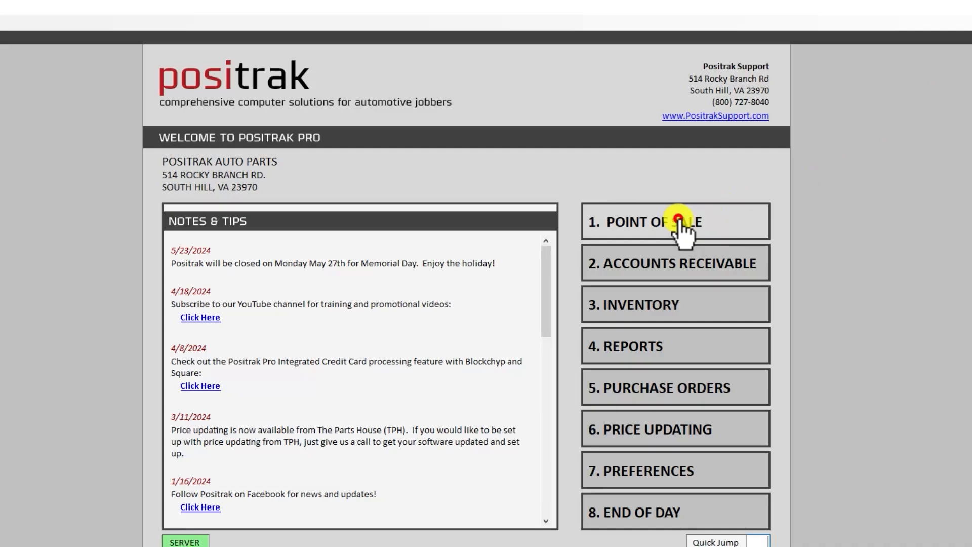
Look up part 51515 at Point of Sale, then enter i.
click(678, 221)
text(51515)
key(Return)
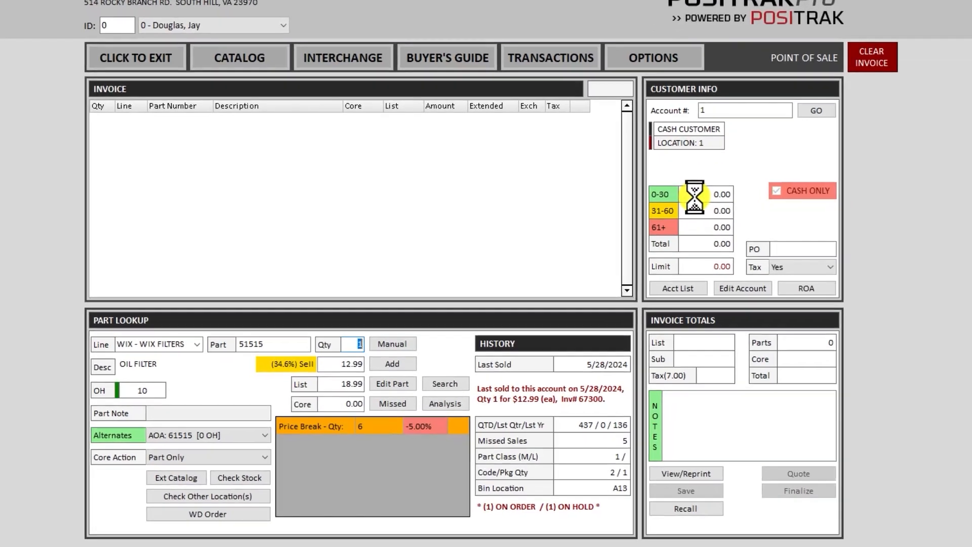
text(i)
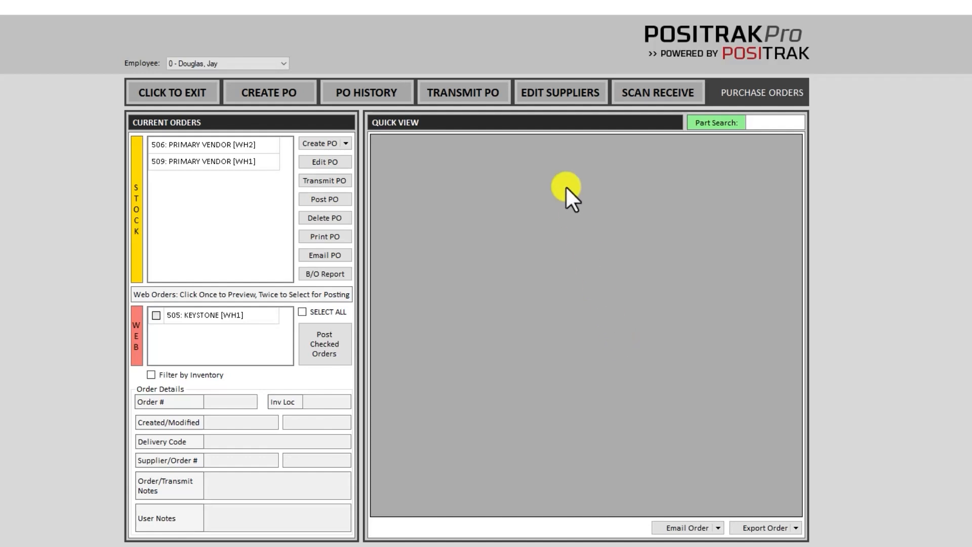
Turn off Backorder (User Side) for PRIMARY VENDOR and save; open SECONDARY VENDOR and cancel.
click(555, 92)
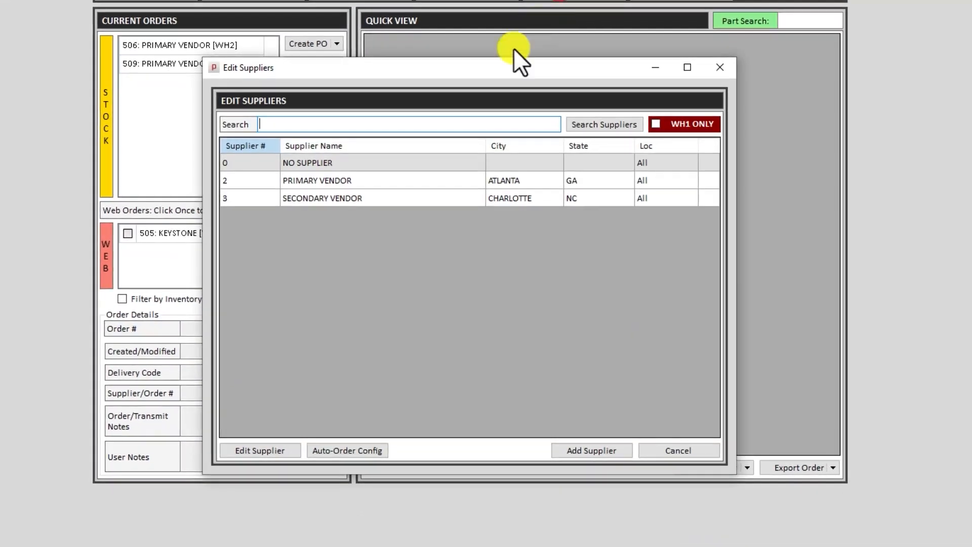
double_click(465, 181)
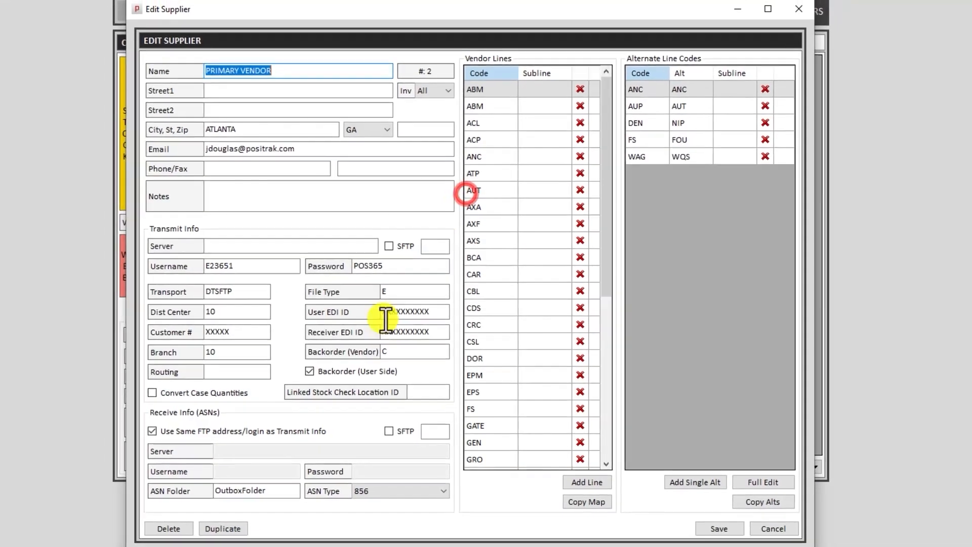
click(331, 371)
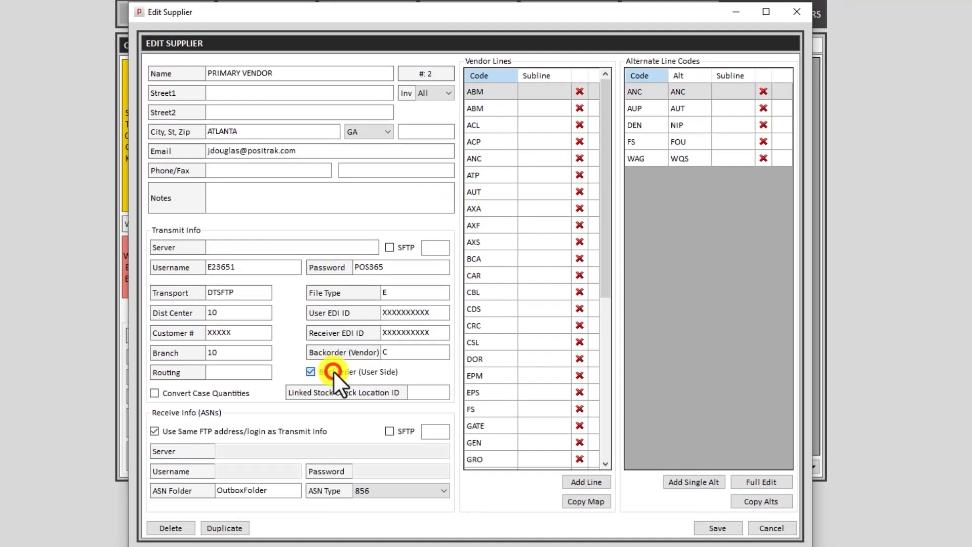
click(334, 370)
click(716, 528)
click(508, 326)
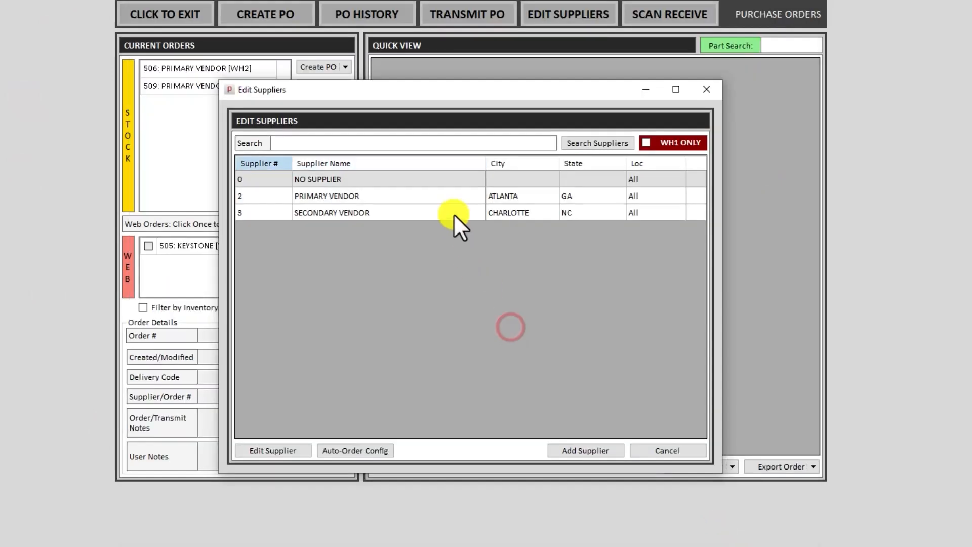
double_click(454, 213)
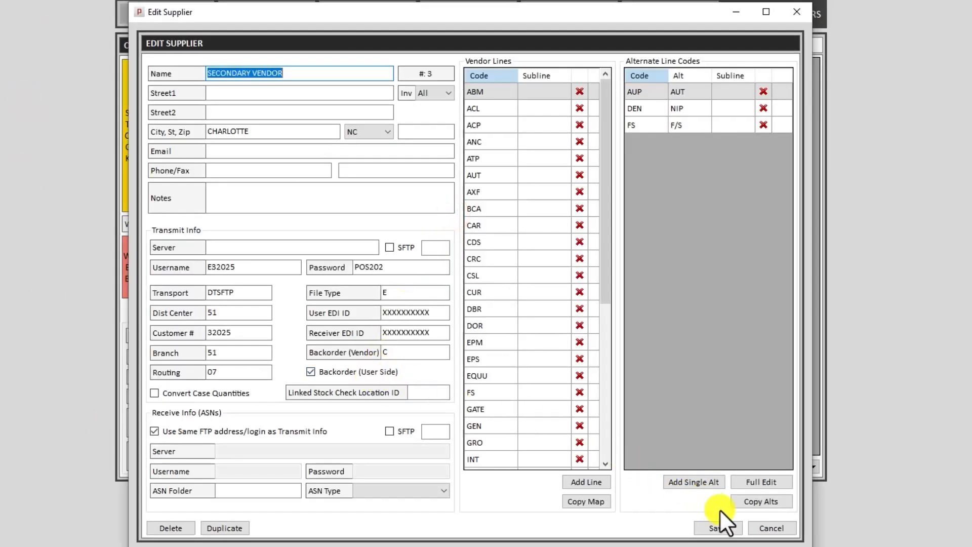
click(762, 527)
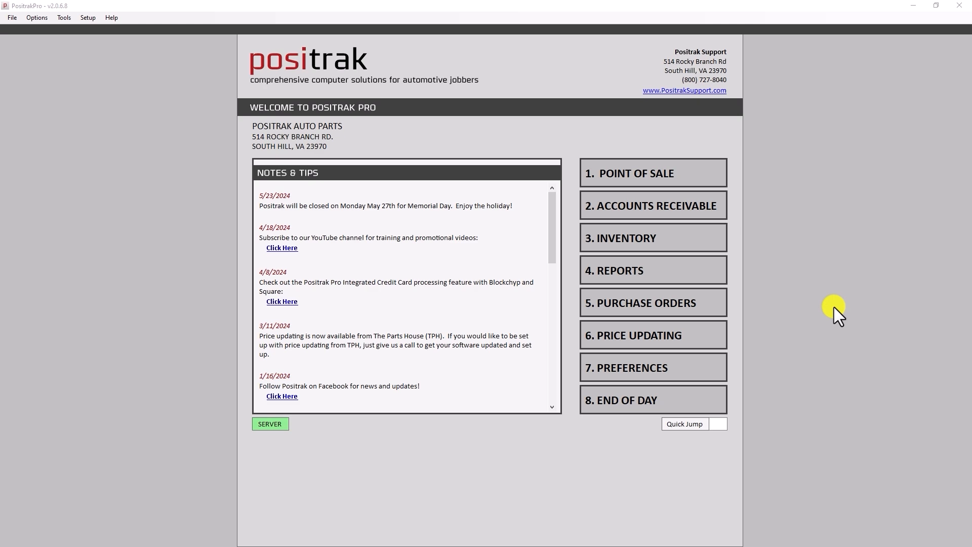
Enter Store Preferences, authorizing with the employee PIN.
click(690, 367)
text(123)
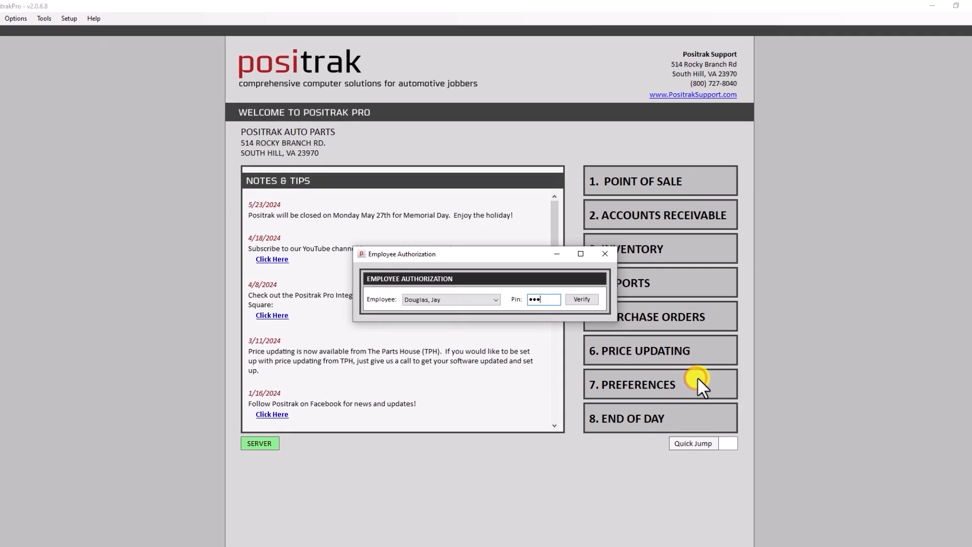
key(Return)
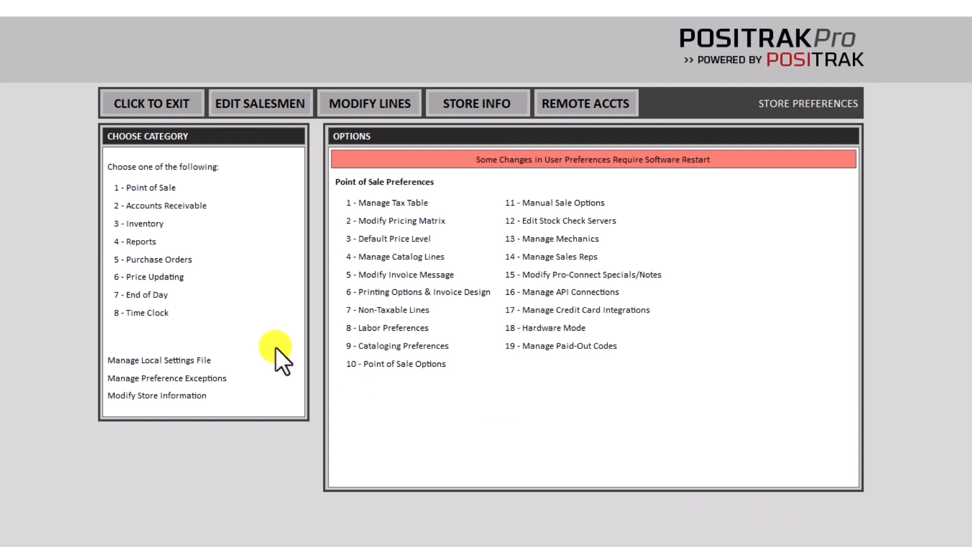
Enable end-of-month statements for accounts with credit balances and save the option.
click(146, 295)
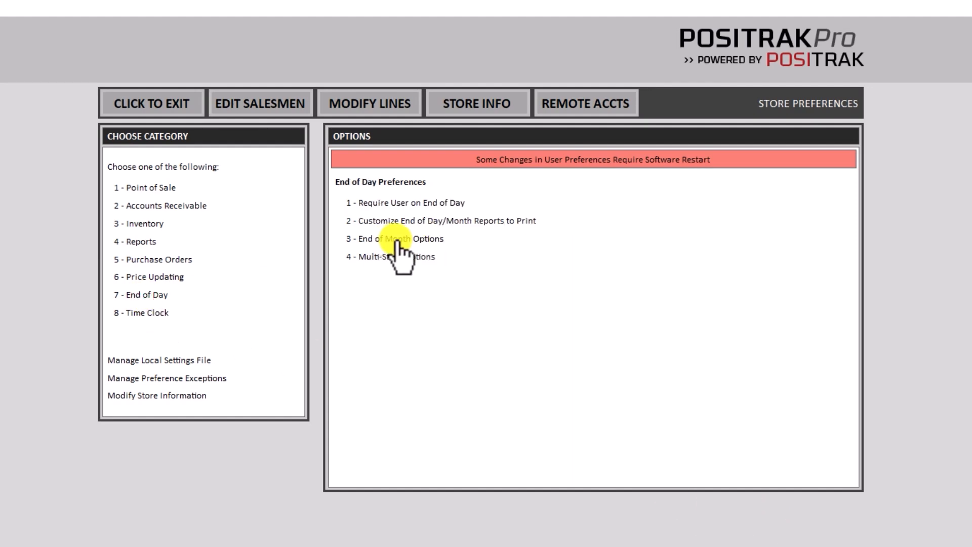
click(398, 243)
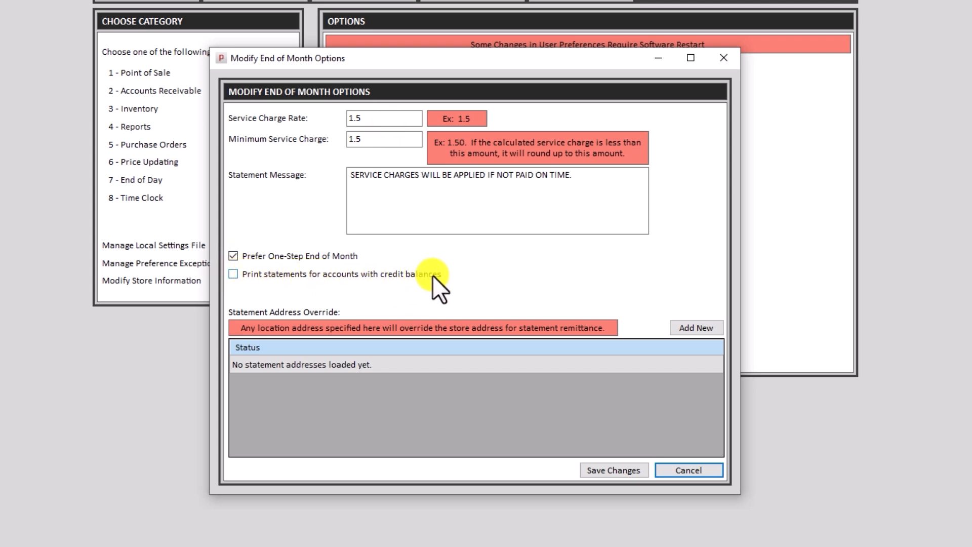
click(418, 275)
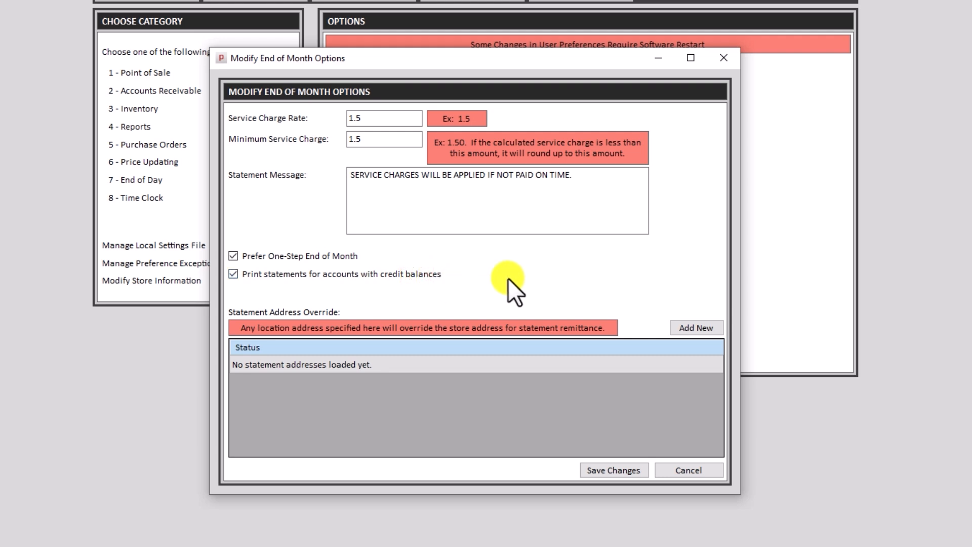
click(621, 471)
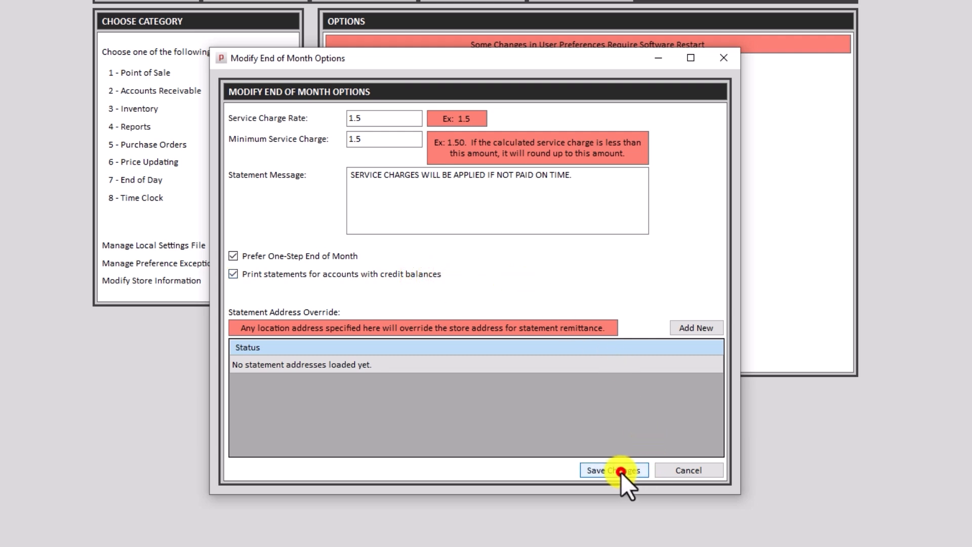
Add 'Demo' as inventory adjustment reason code 9 and save the Inventory Preferences.
click(143, 110)
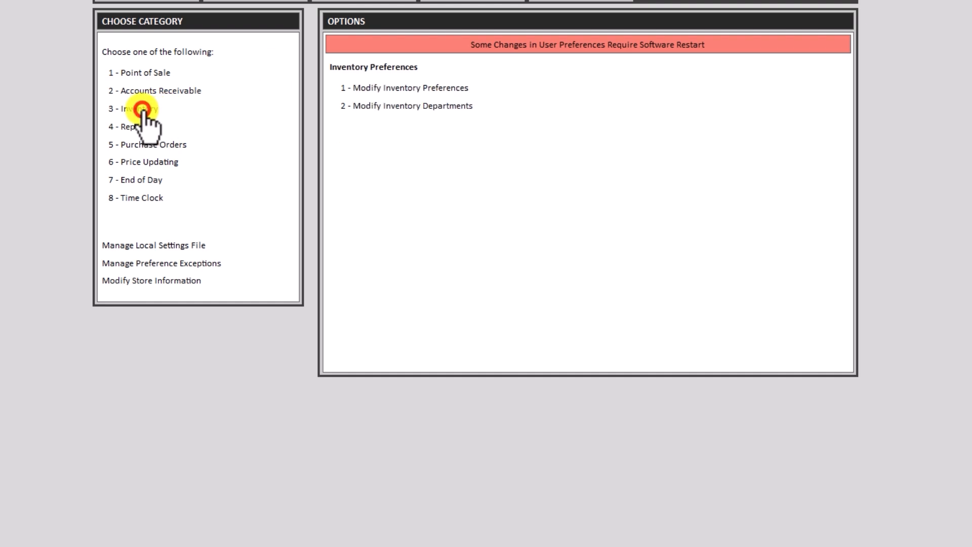
click(403, 88)
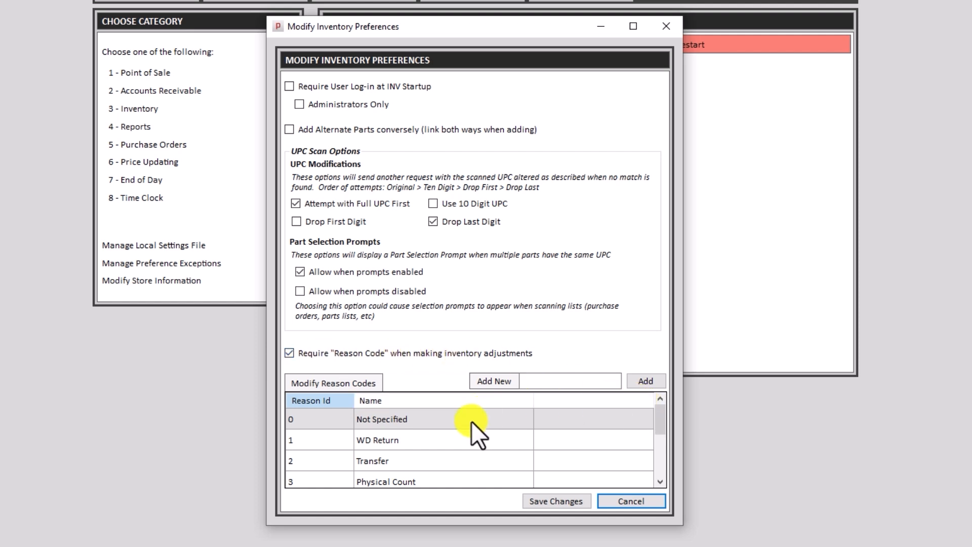
drag(661, 415, 660, 467)
click(553, 382)
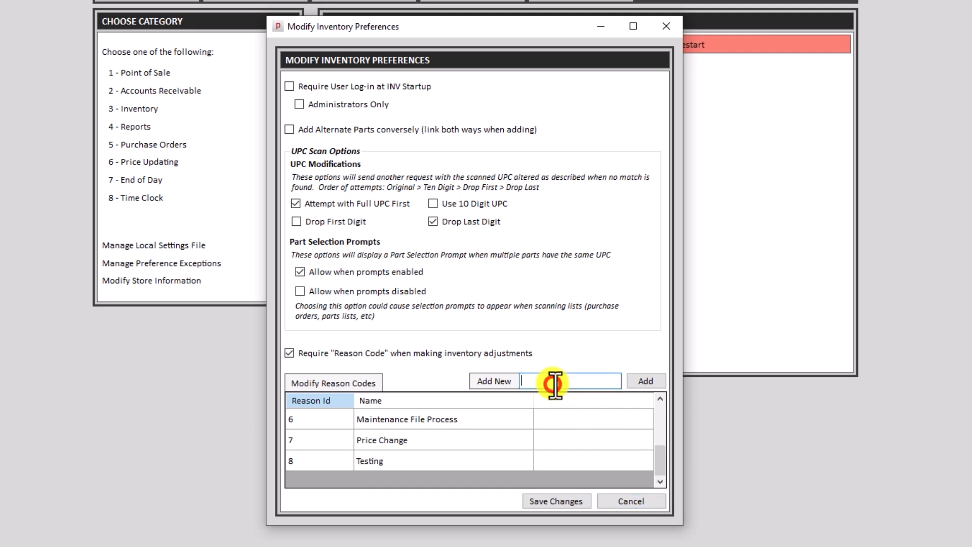
text(Demo)
click(644, 382)
scroll(603, 440, down, 2)
click(558, 502)
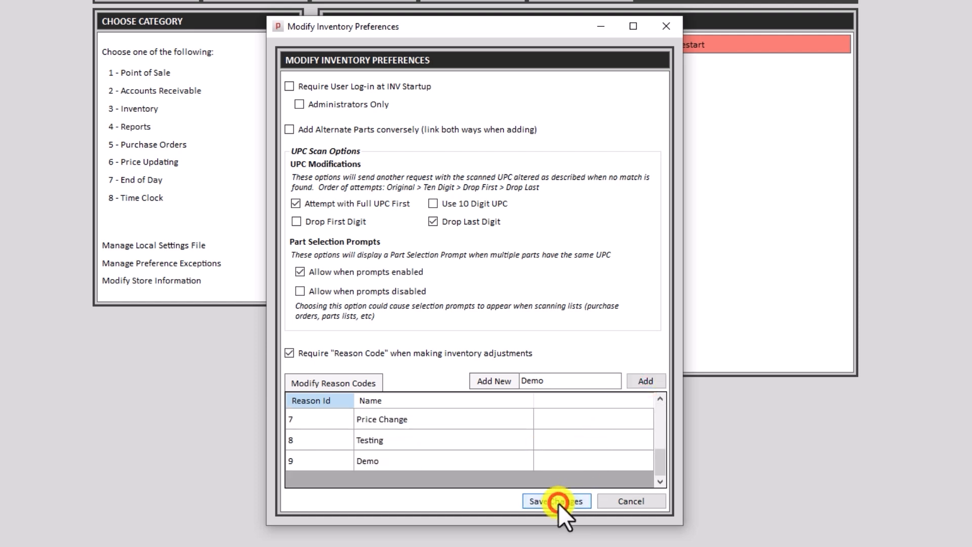
Go to Inventory Control and load part 51515.
click(167, 101)
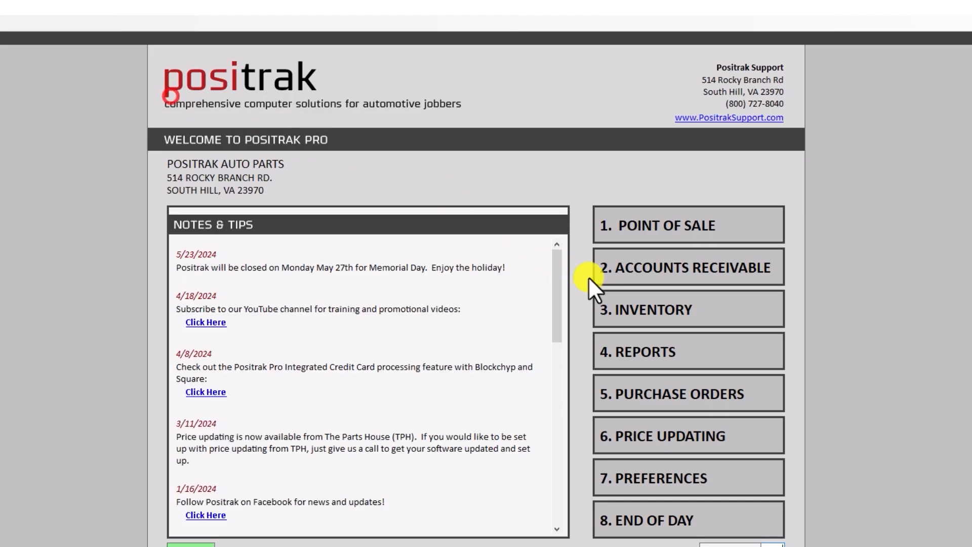
click(629, 310)
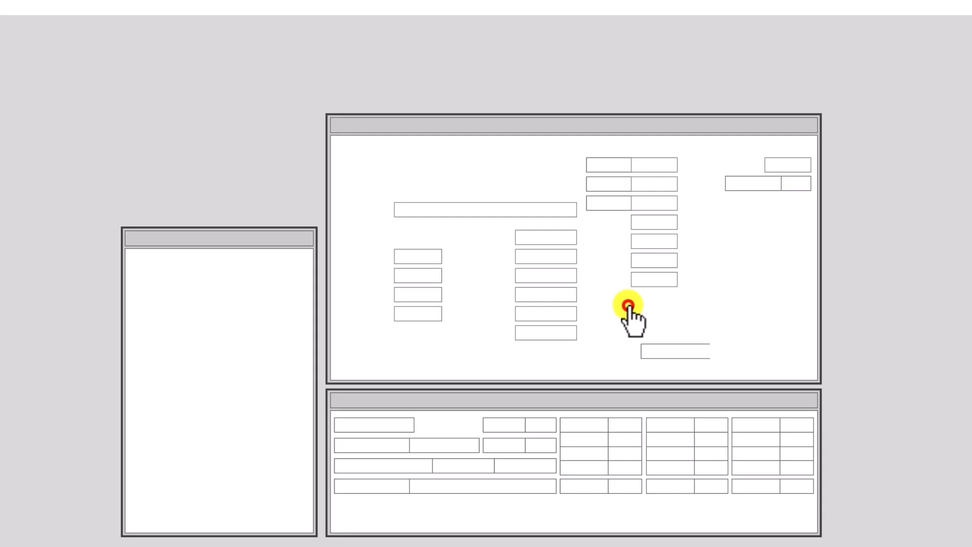
text(51515)
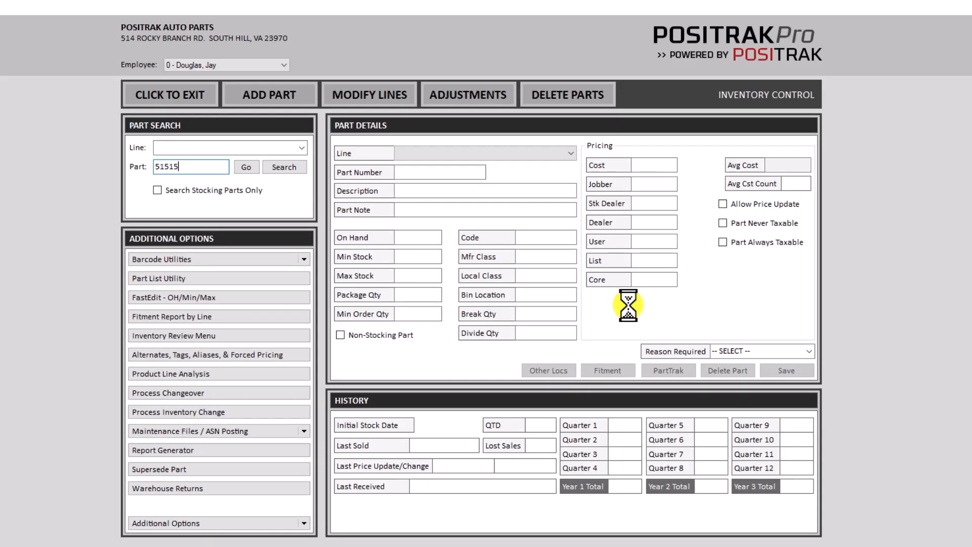
key(Return)
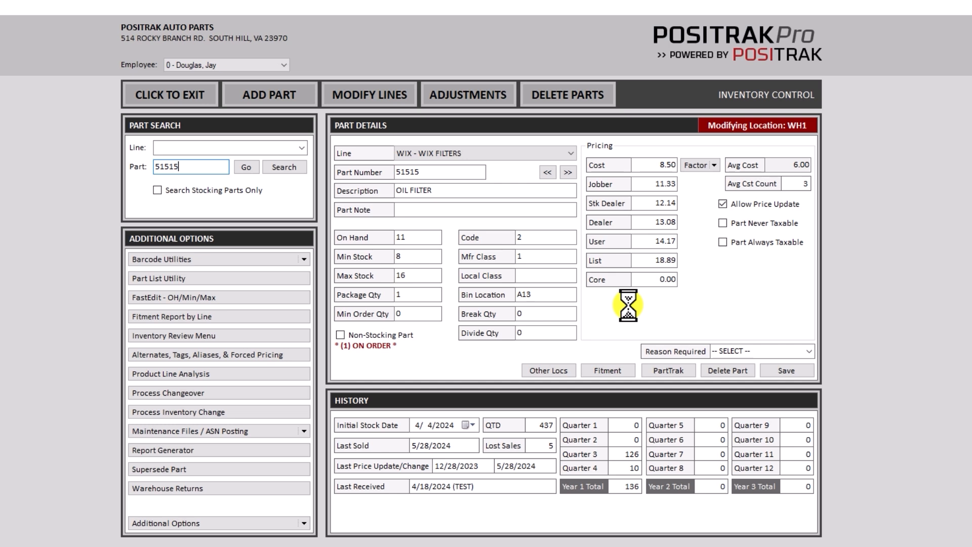
Change part 51515's on-hand quantity to 10 with reason 9 - Demo and save.
text(10)
key(Tab)
key(Tab)
key(Tab)
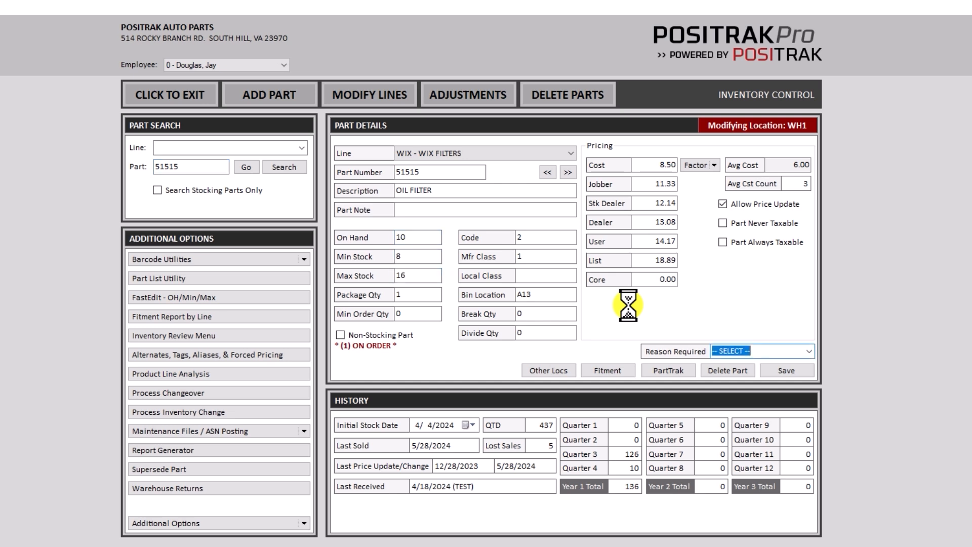
click(808, 350)
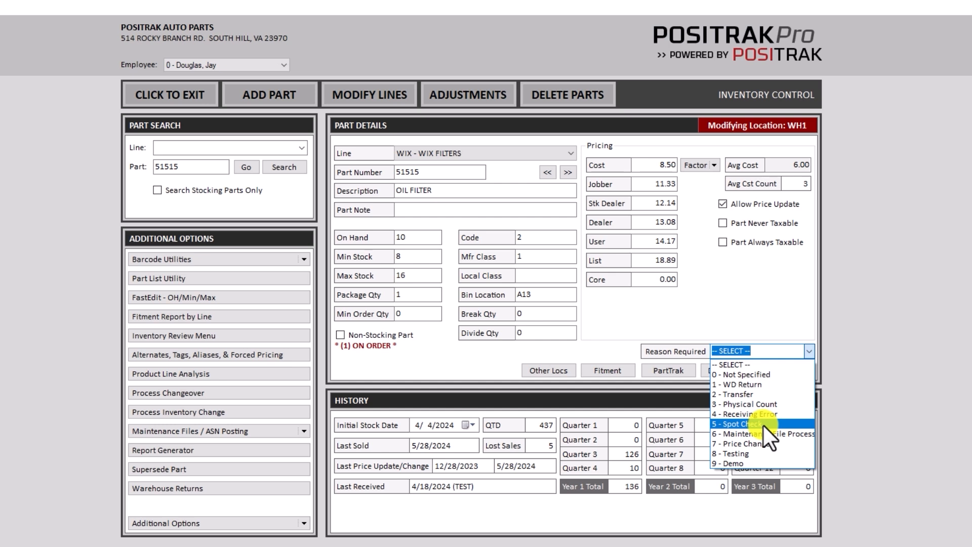
click(734, 463)
click(787, 372)
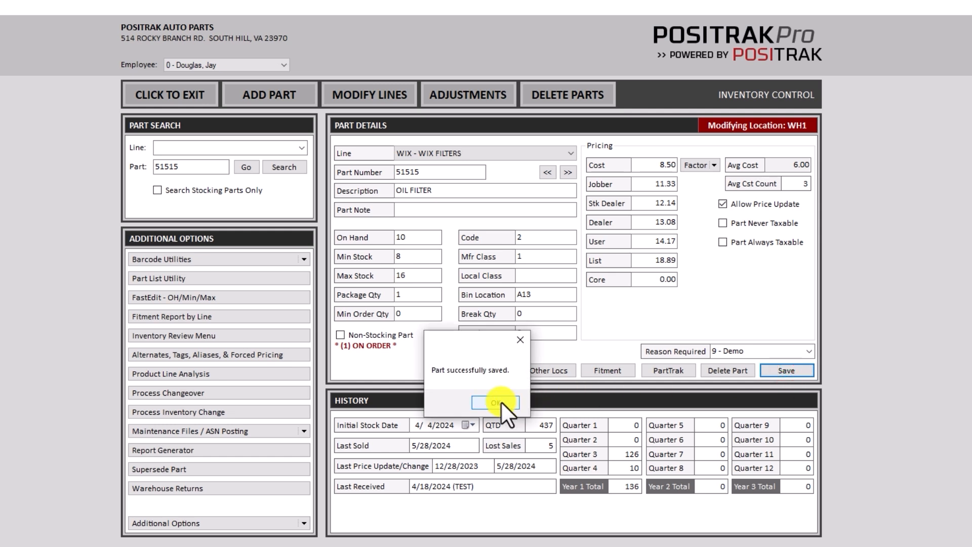
click(496, 402)
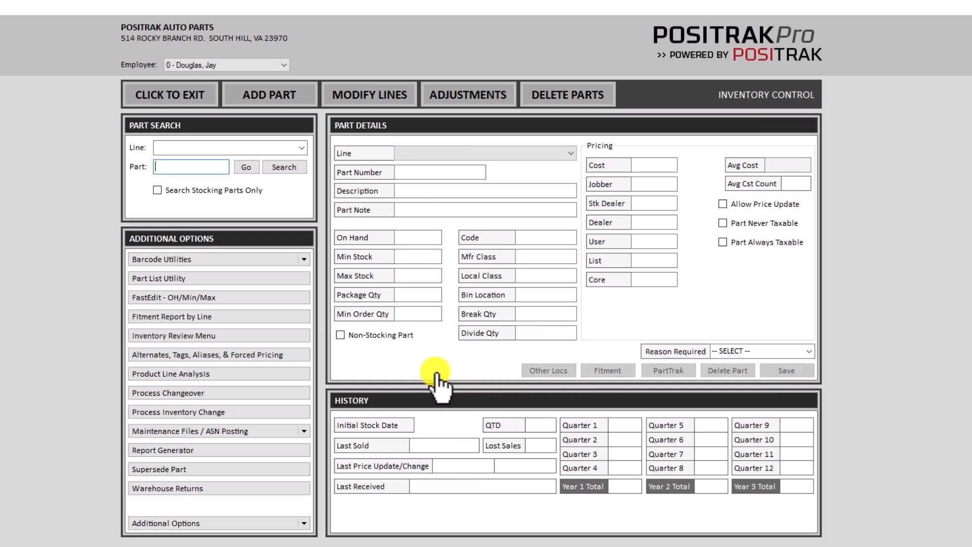
Review the new adjustment for part 51515: quantity -1, its date, and reason 9 - Demo.
click(454, 107)
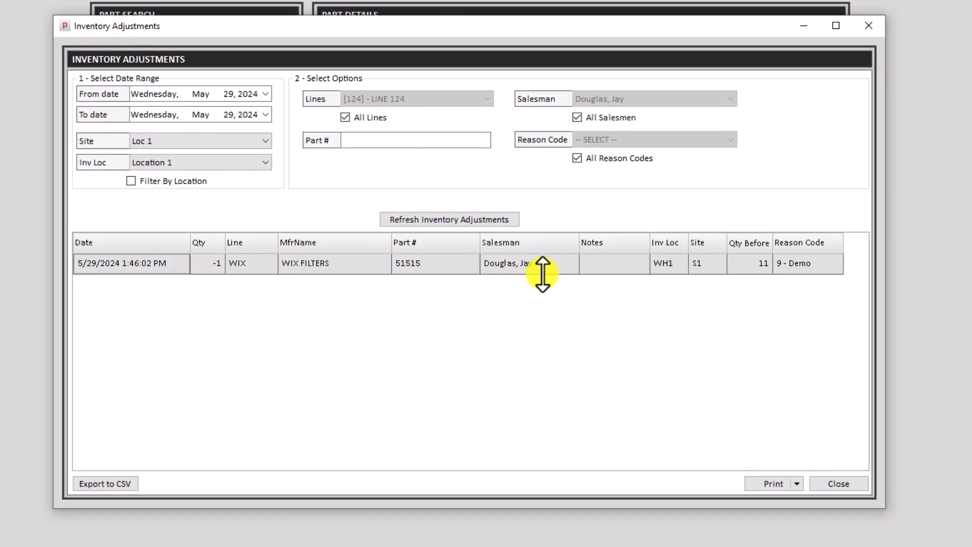
click(204, 261)
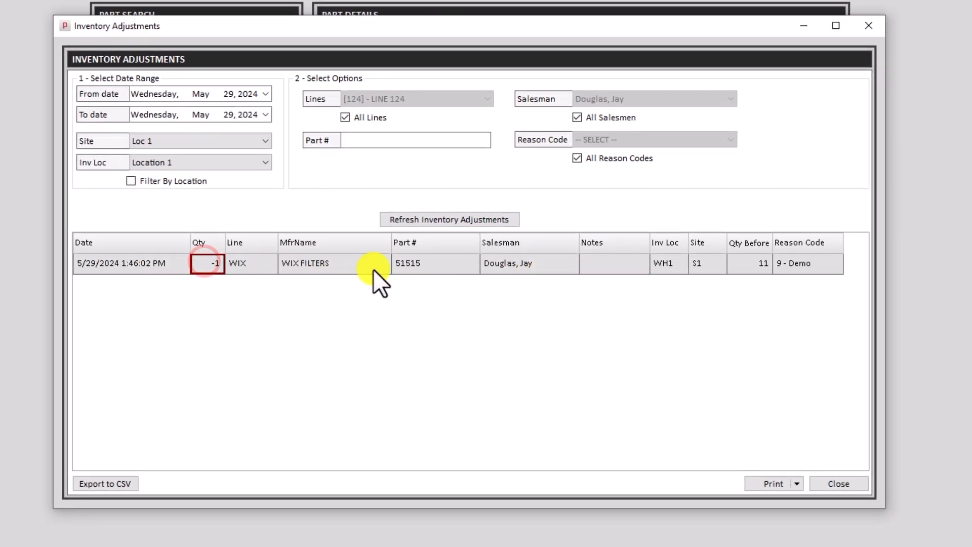
click(184, 263)
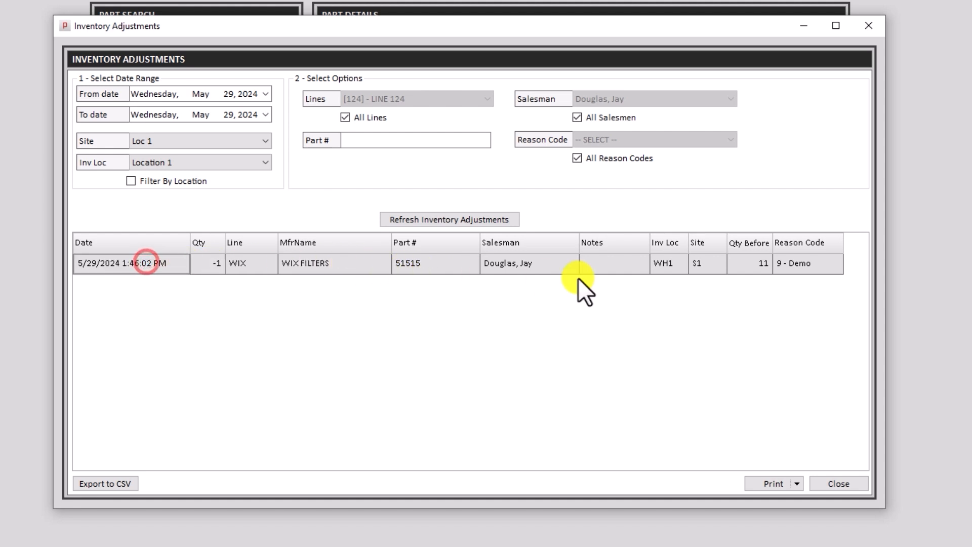
click(796, 266)
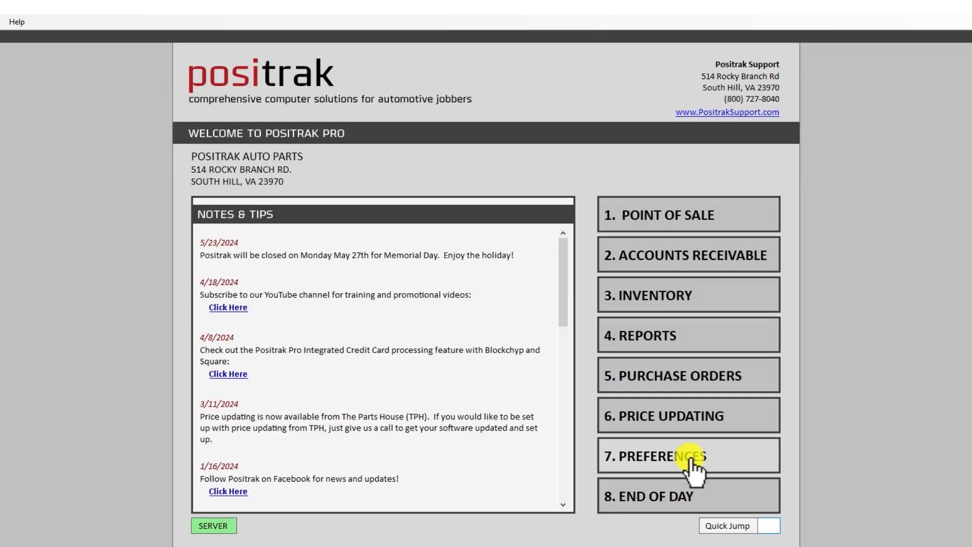
Open Store Preferences, authorizing with the employee PIN.
click(691, 458)
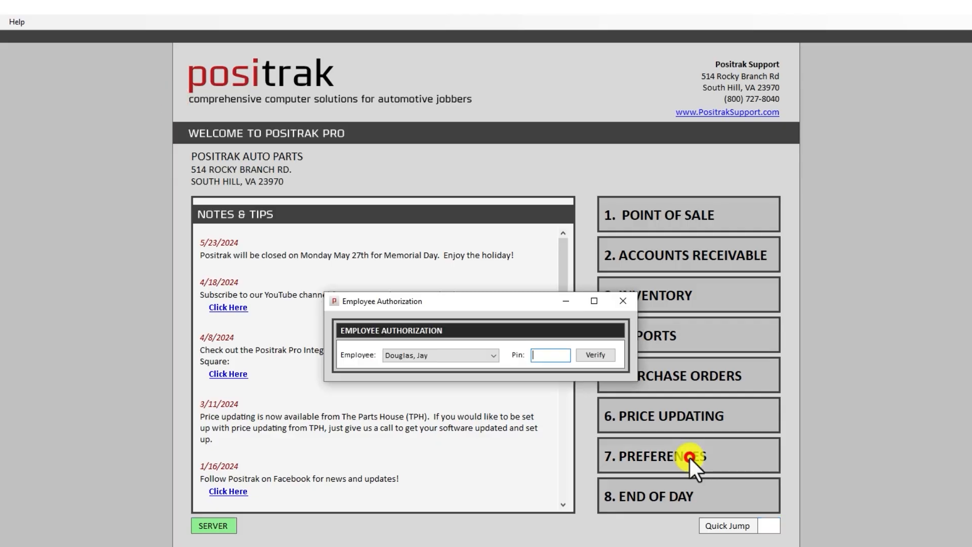
text(1234)
key(Return)
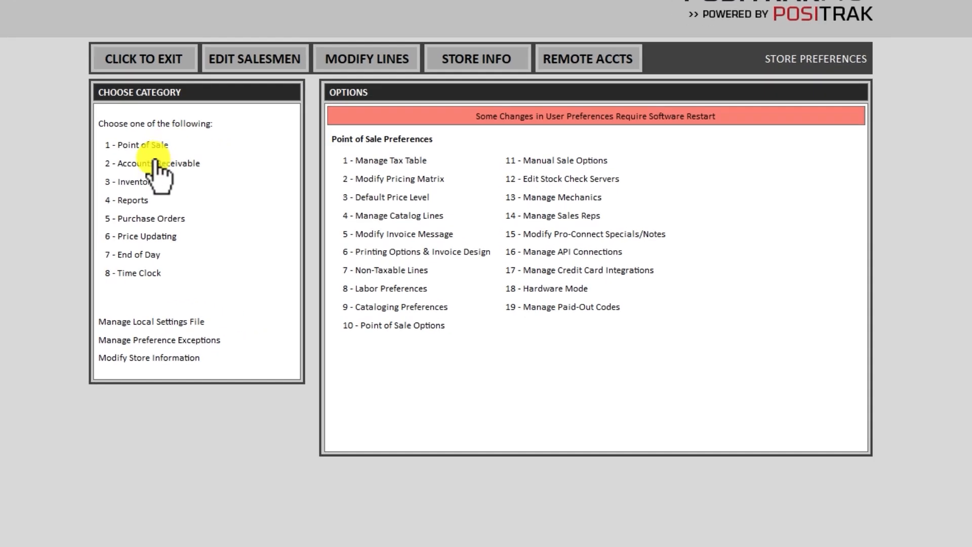
Restore the deleted customer account by entering its account number under Accounts Receivable.
click(147, 161)
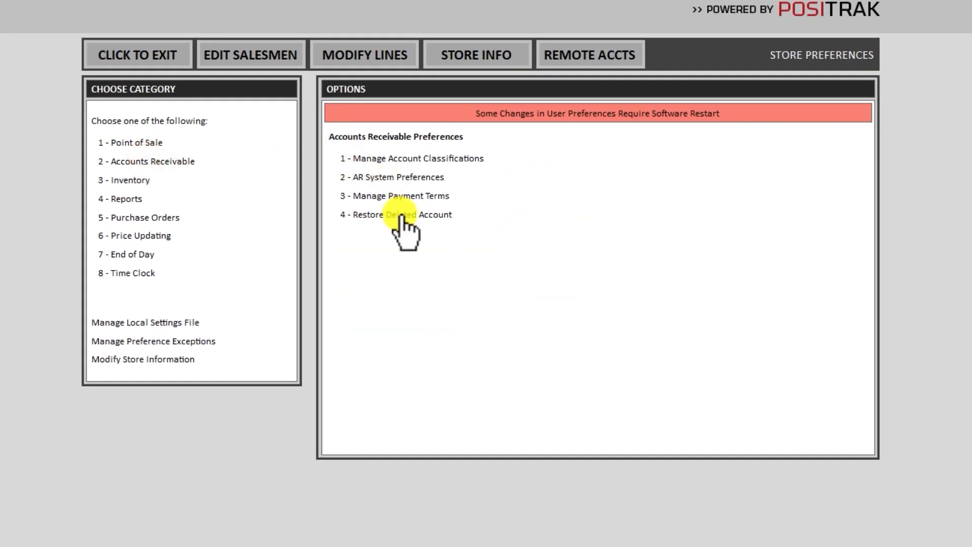
click(383, 216)
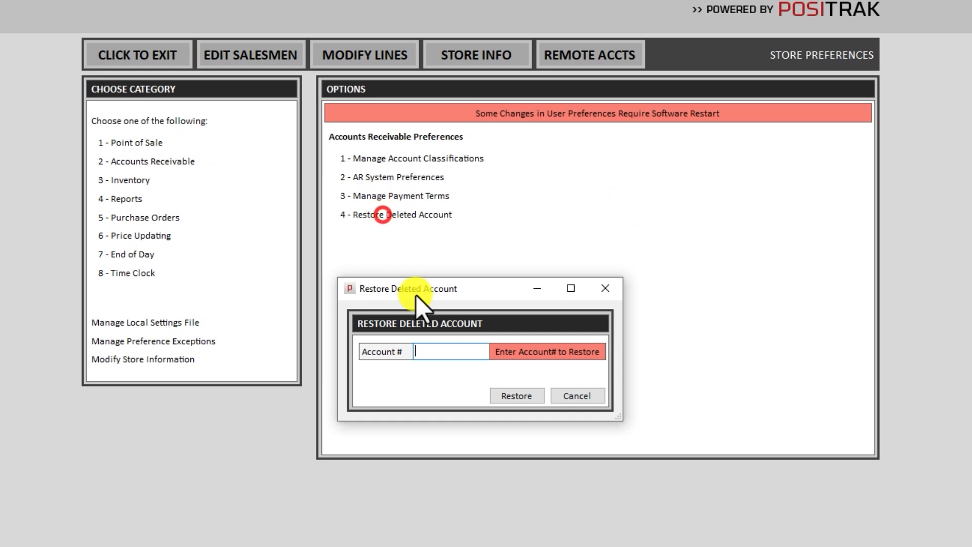
text(10)
click(513, 397)
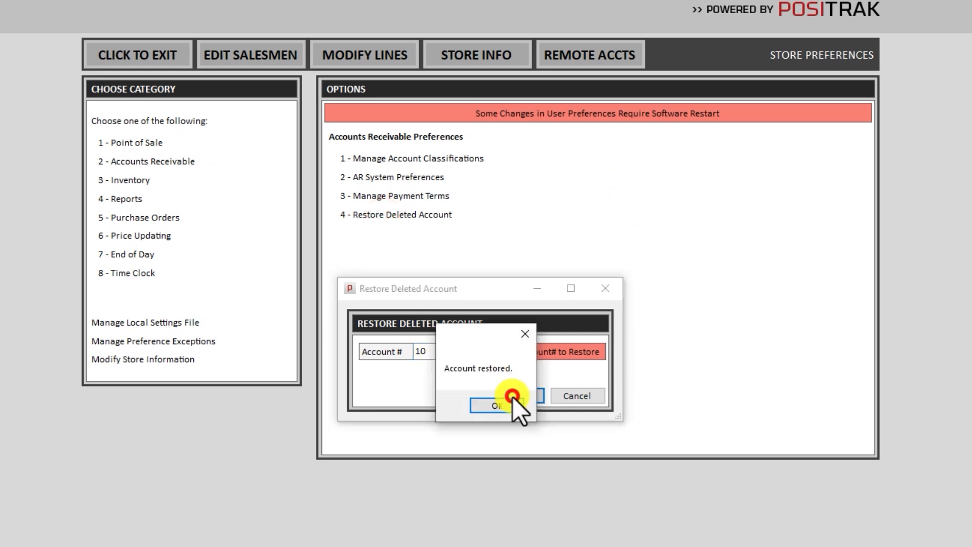
click(494, 405)
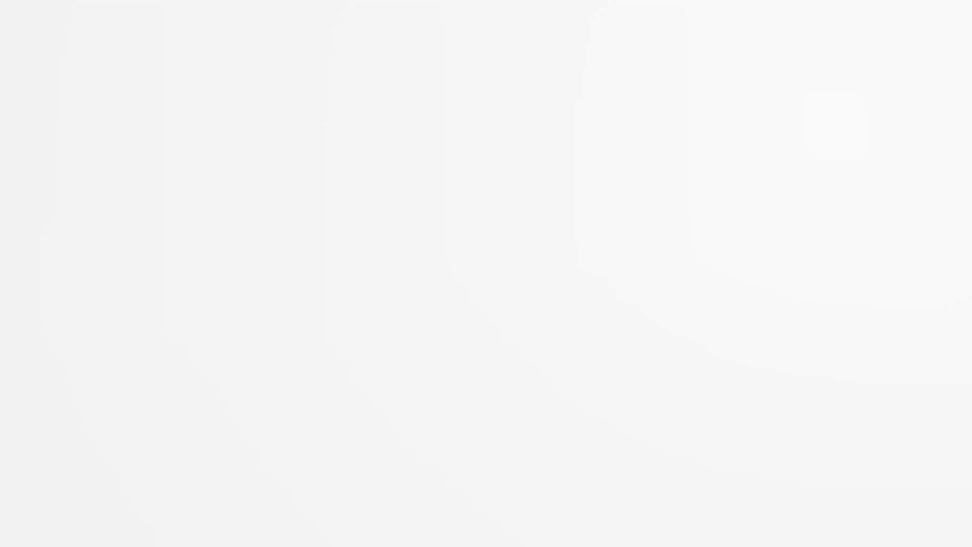